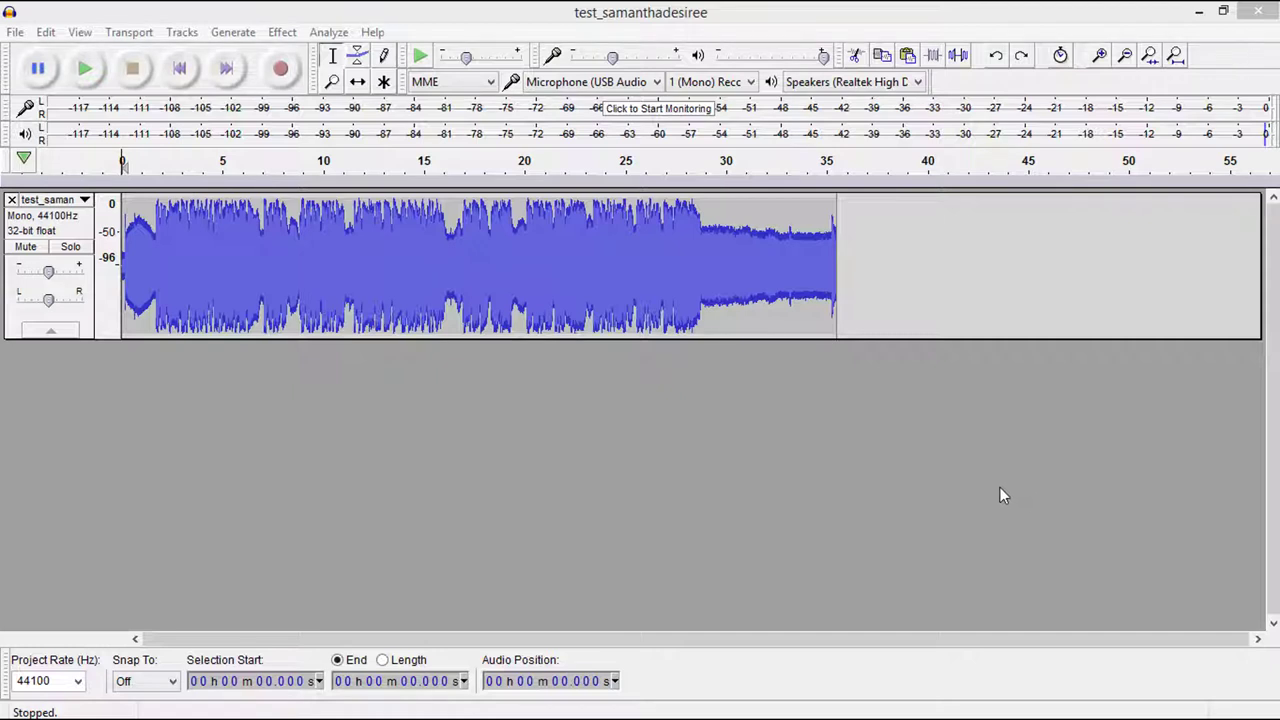
Step: Open Preferences on Devices and keep the USB microphone recording in 1 (Mono)
{"action": "left_click", "coordinate": [50, 34]}
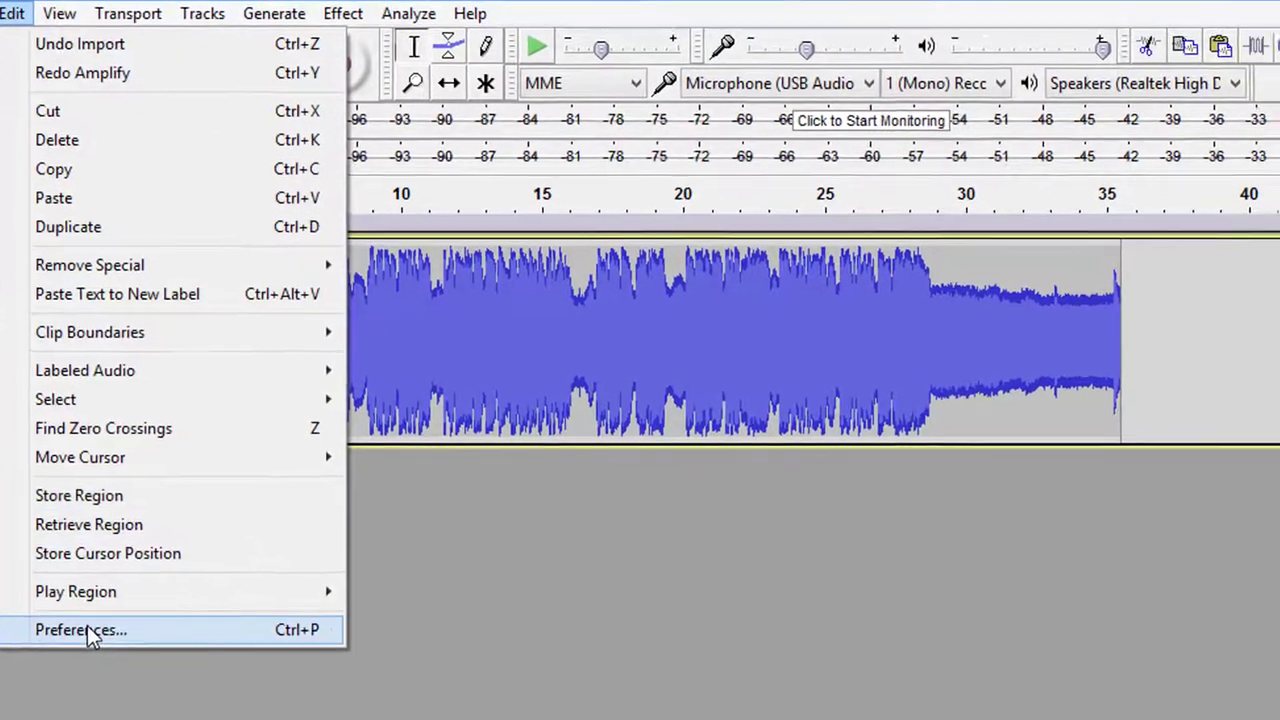
{"action": "left_click", "coordinate": [88, 630]}
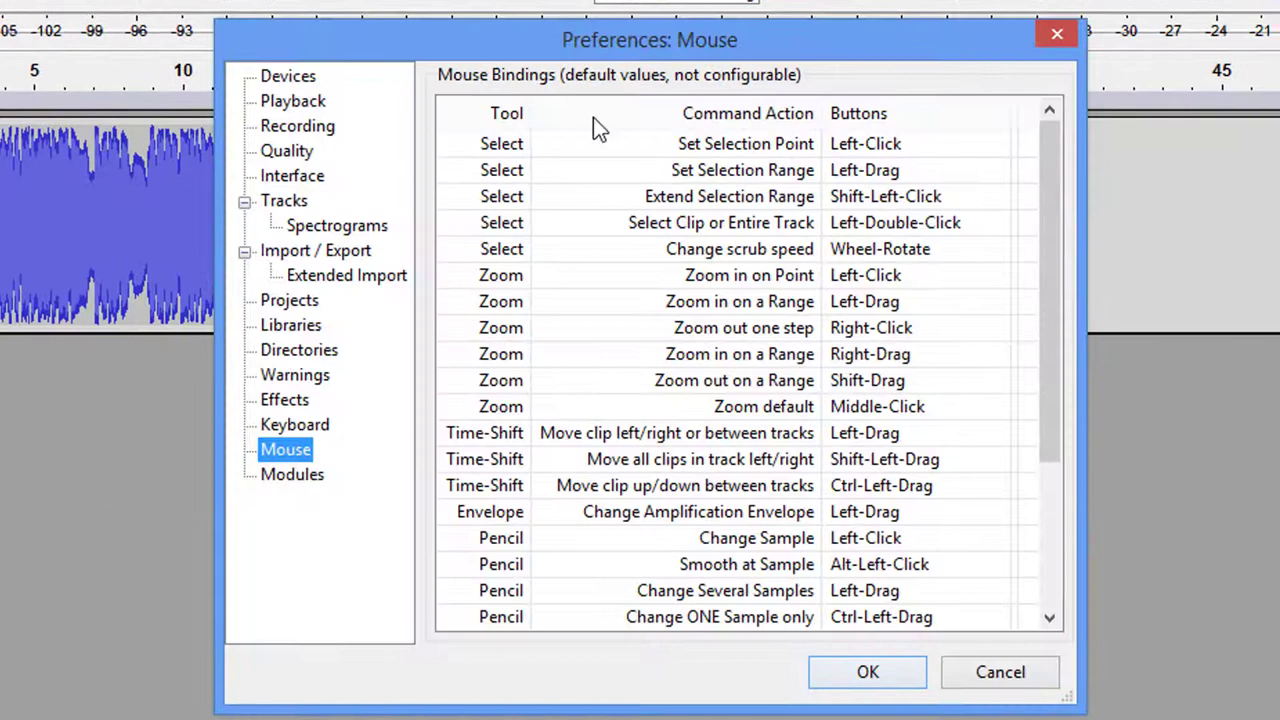
{"action": "left_click", "coordinate": [306, 80]}
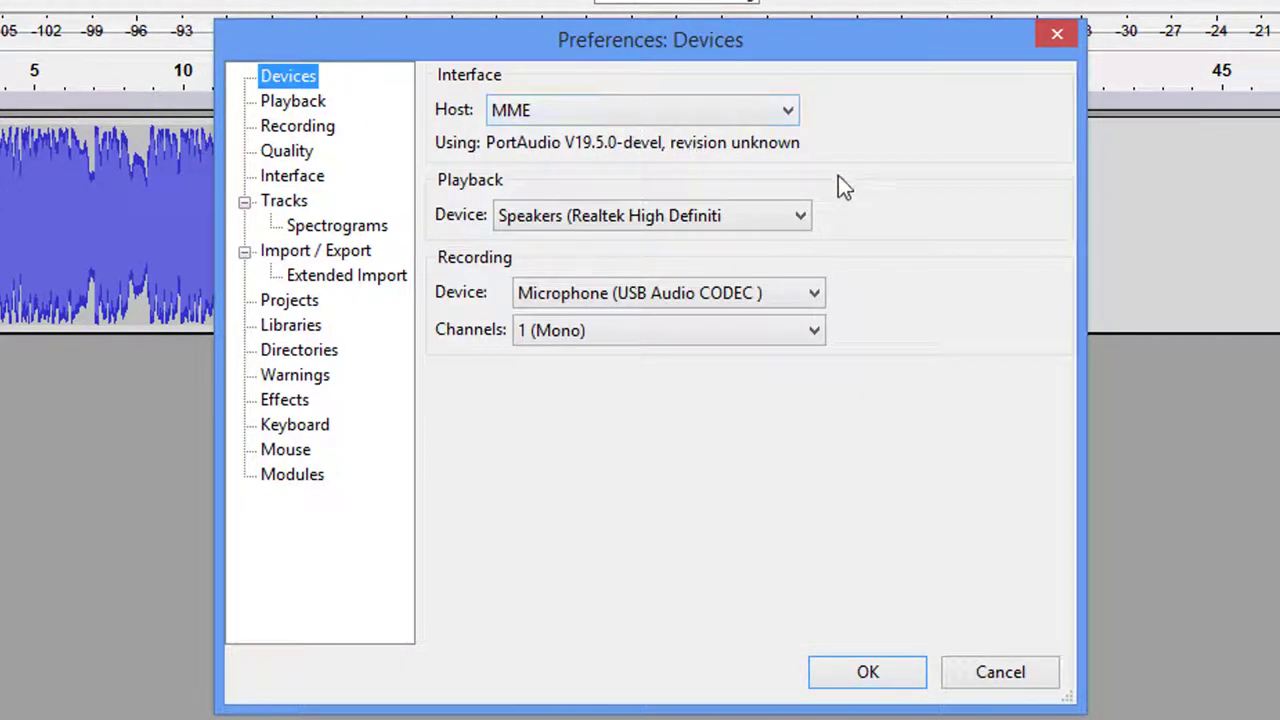
{"action": "left_click", "coordinate": [627, 332]}
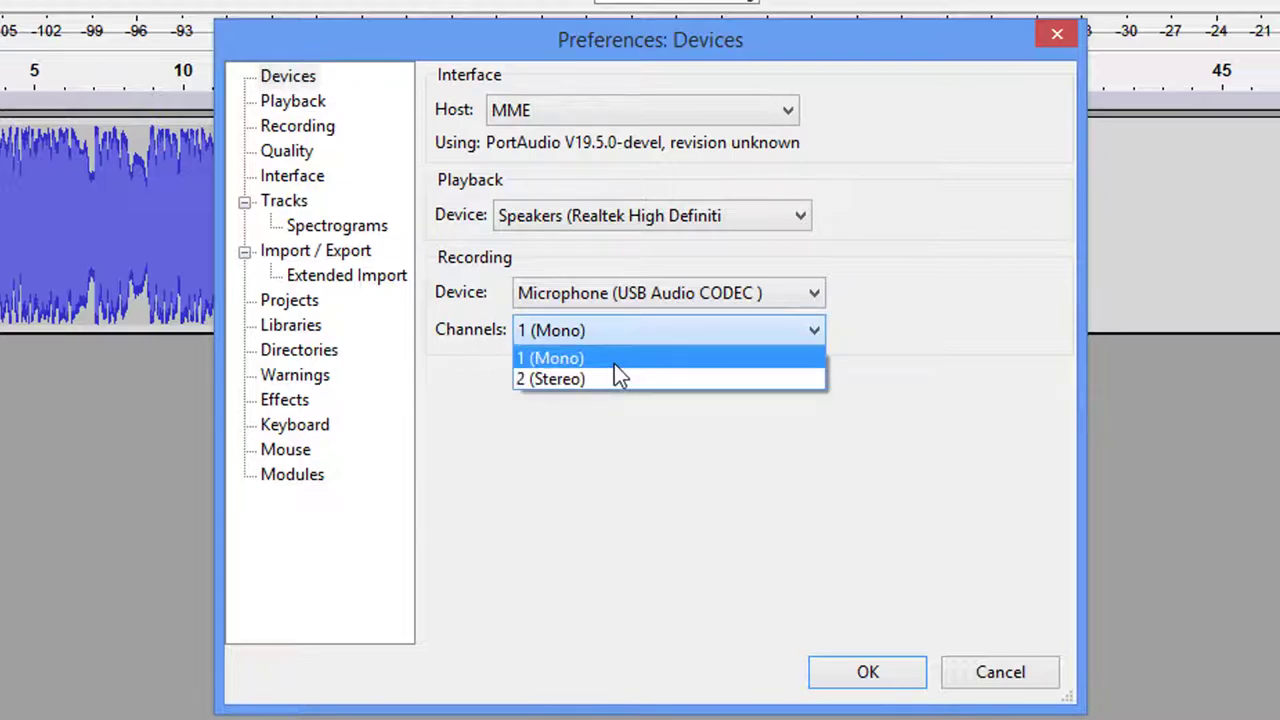
{"action": "left_click", "coordinate": [614, 364]}
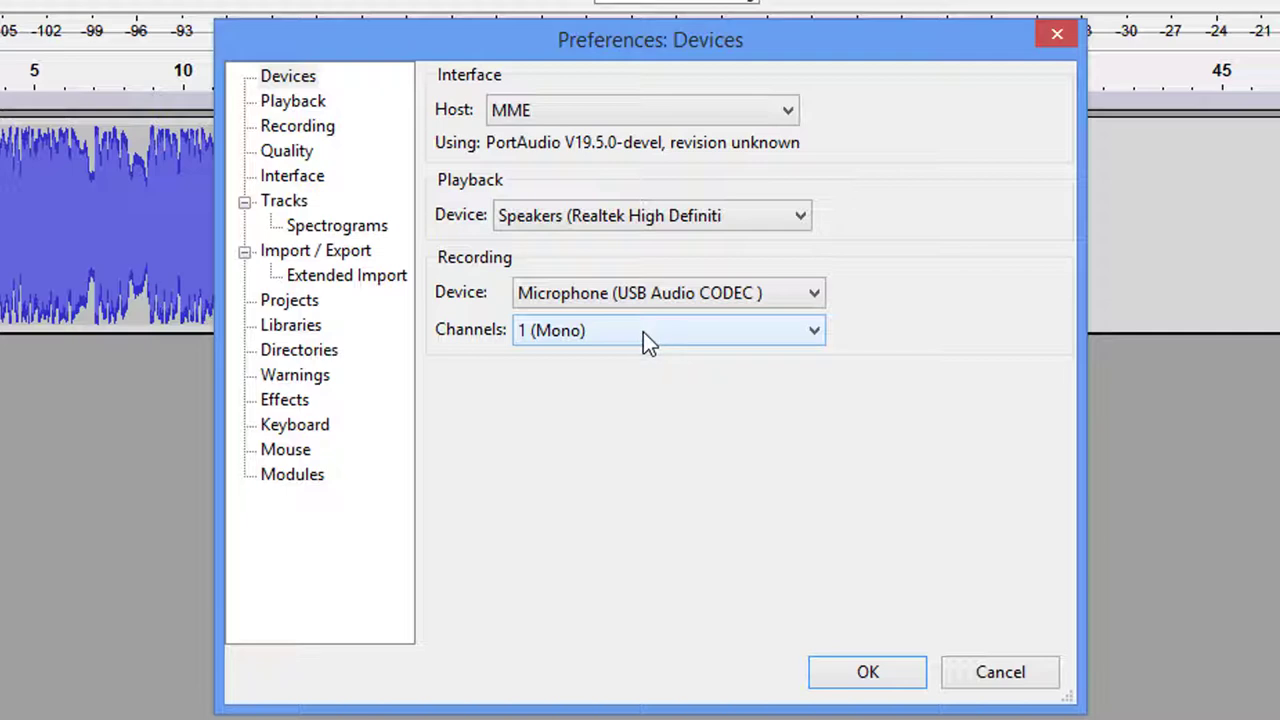
Step: Review Playback and Recording, then keep Quality defaults at 44100 Hz and 16-bit
{"action": "left_click", "coordinate": [304, 104]}
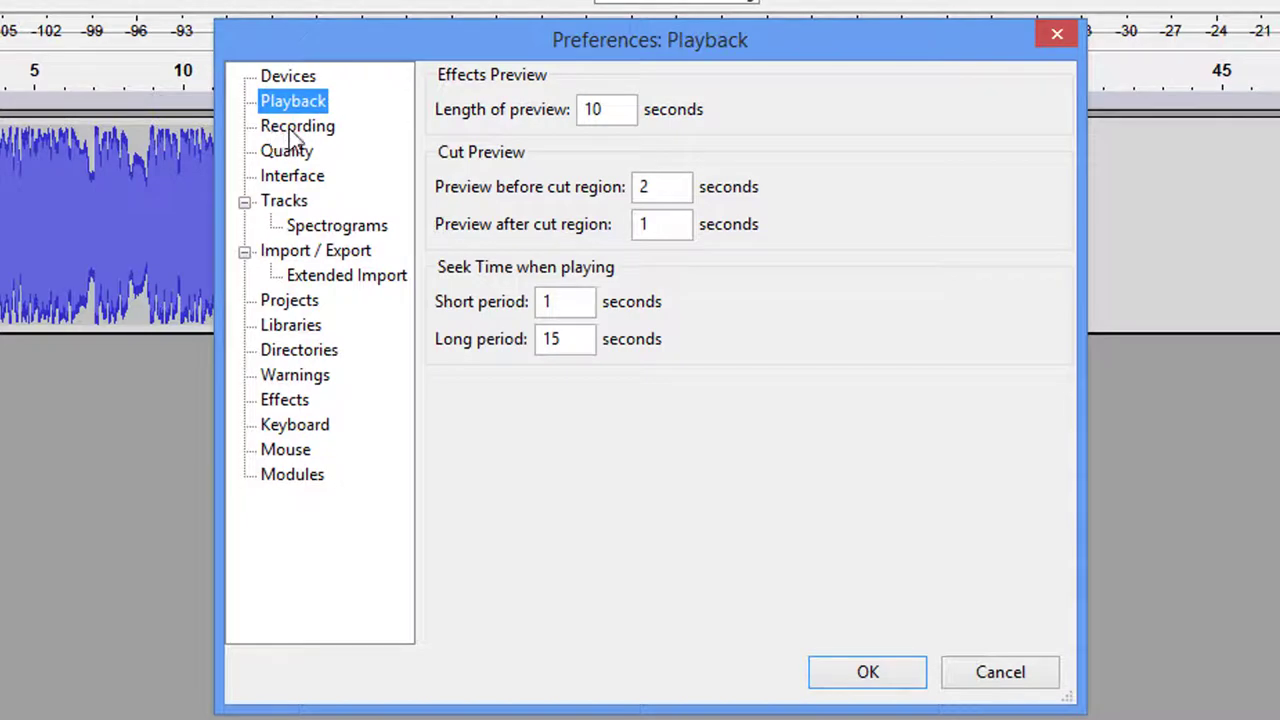
{"action": "left_click", "coordinate": [330, 128]}
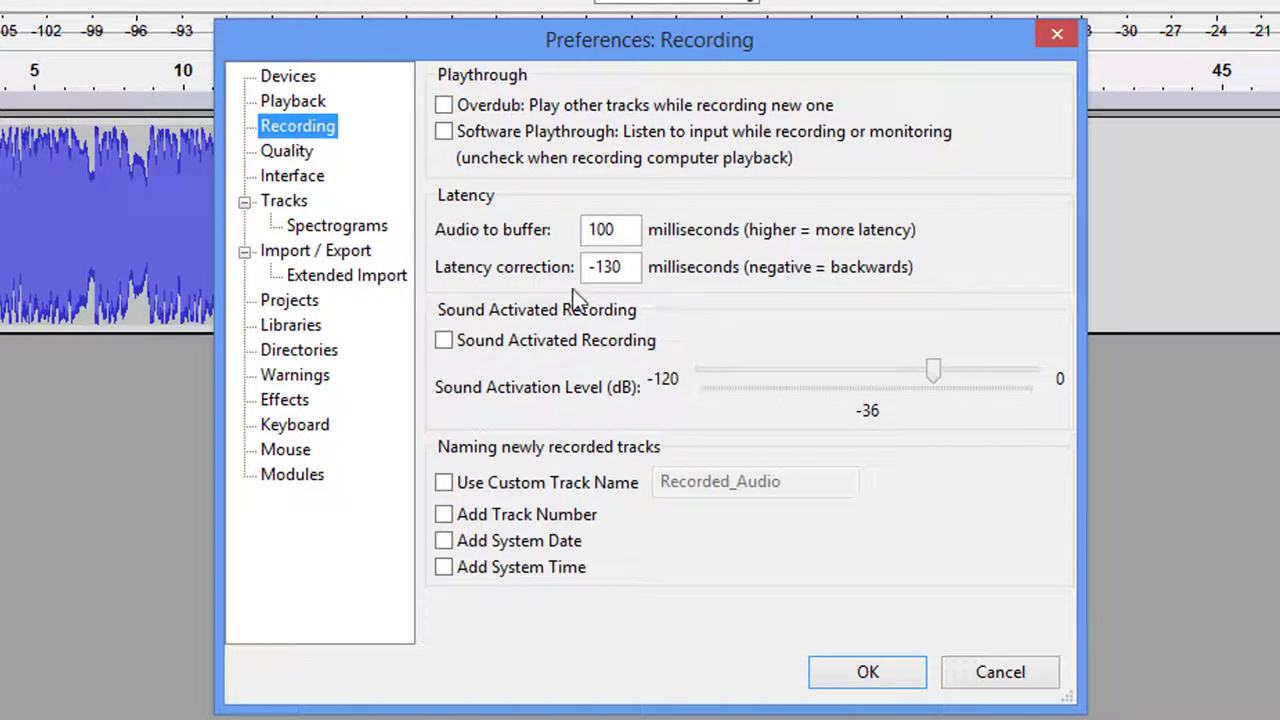
{"action": "left_click", "coordinate": [290, 154]}
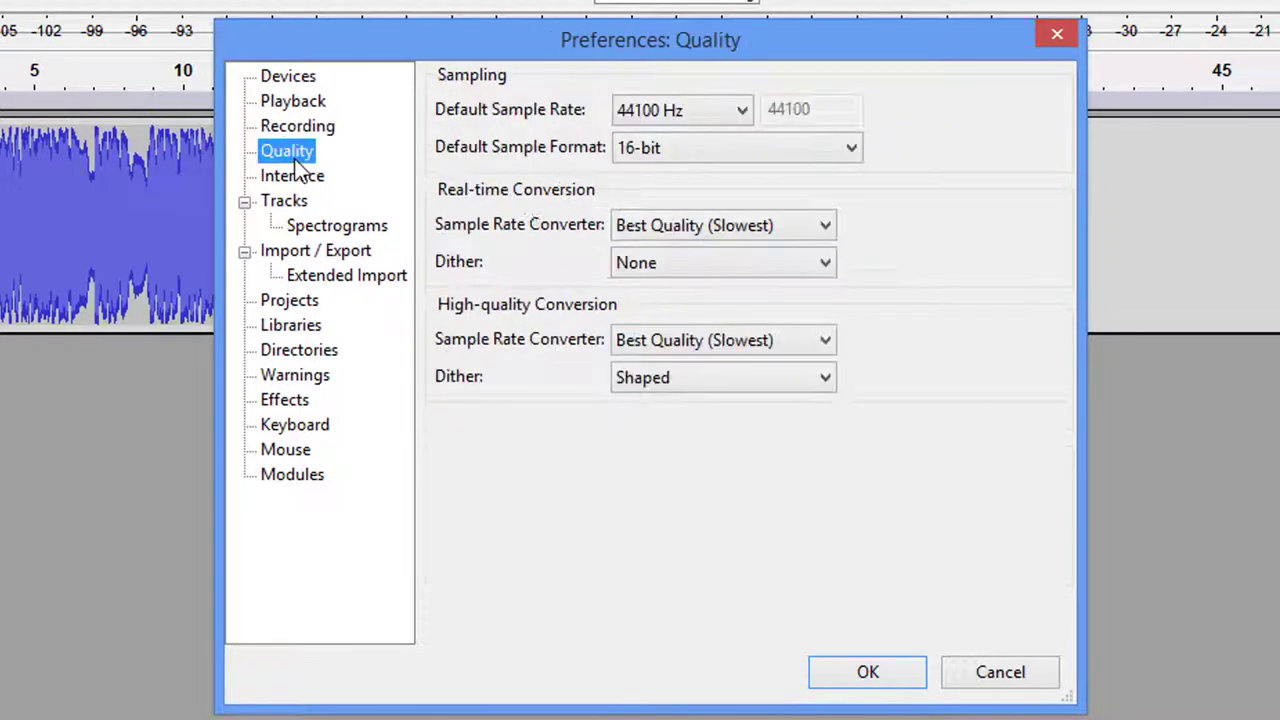
{"action": "left_click", "coordinate": [694, 120]}
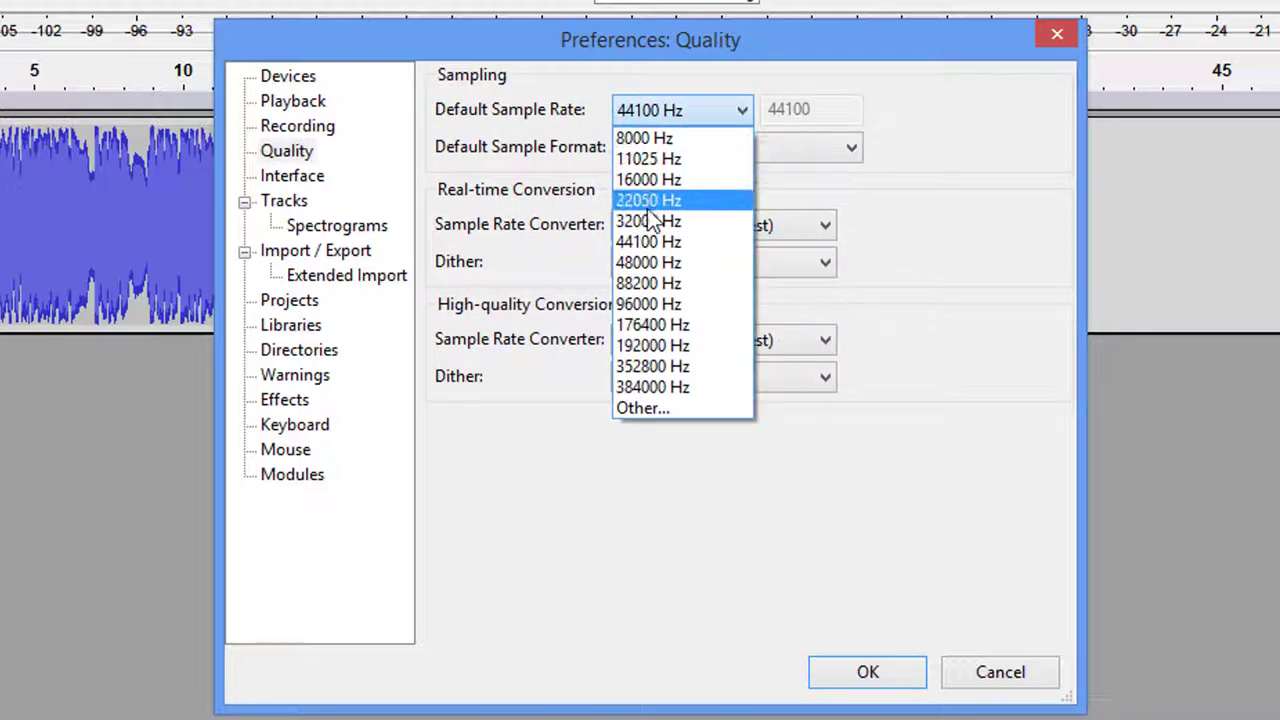
{"action": "left_click", "coordinate": [650, 242]}
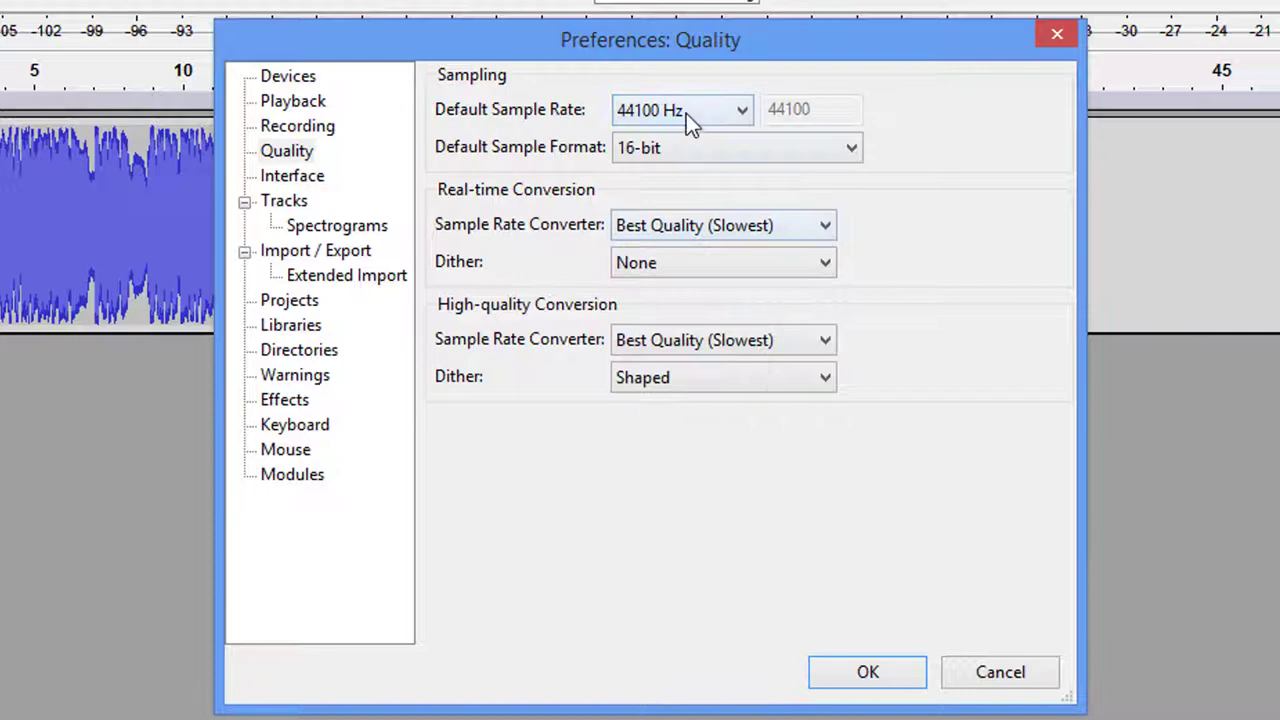
{"action": "left_click", "coordinate": [700, 152]}
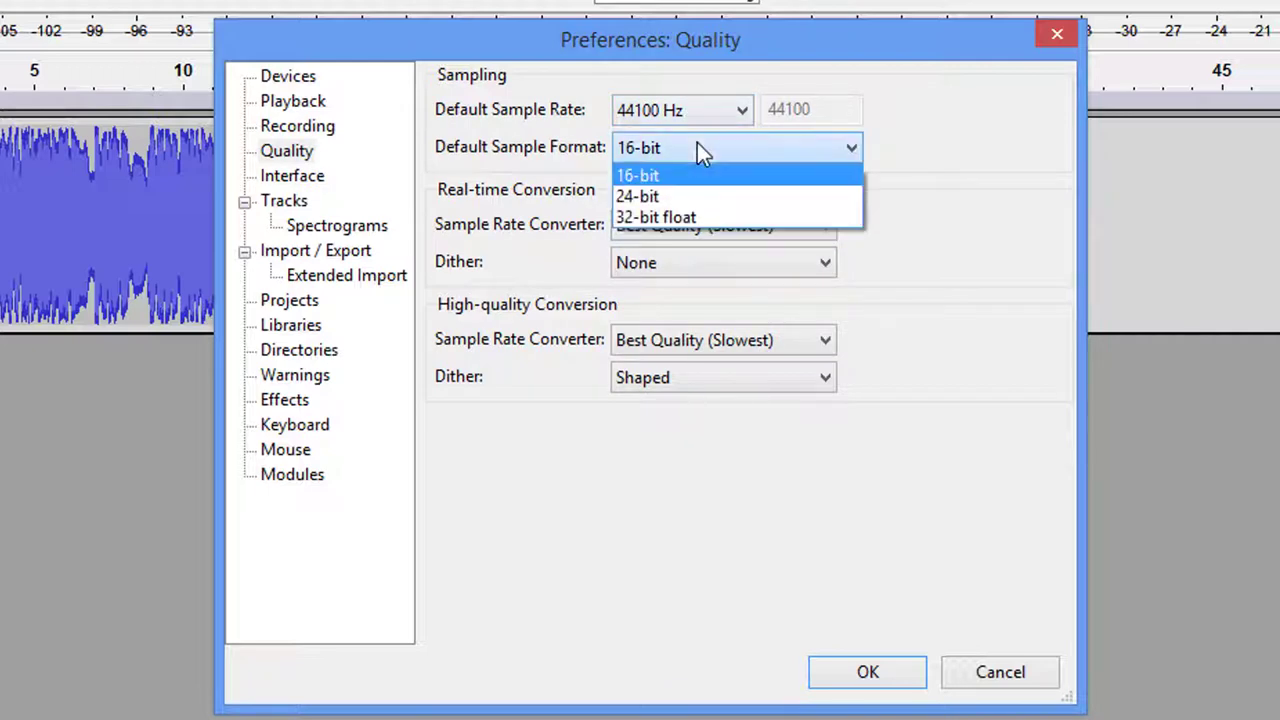
{"action": "left_click", "coordinate": [700, 177]}
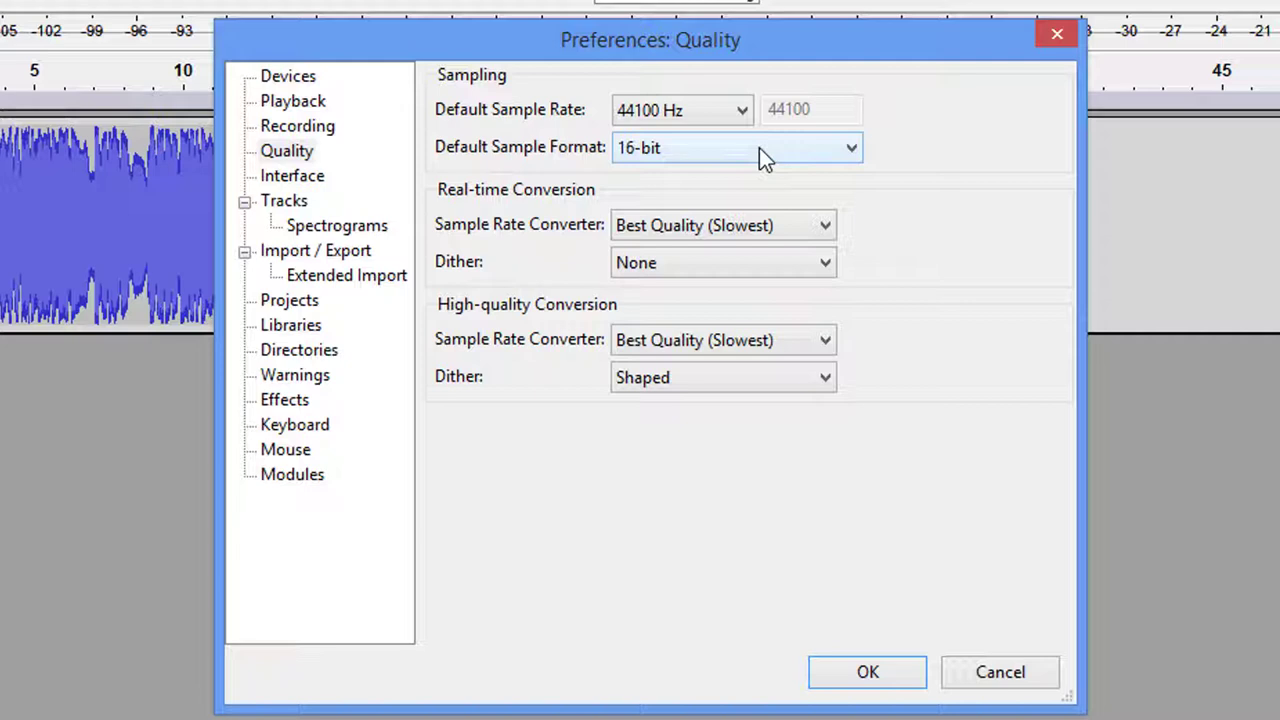
Step: Set both real-time and high-quality sample rate converters to Best Quality (Slowest)
{"action": "left_click", "coordinate": [698, 224]}
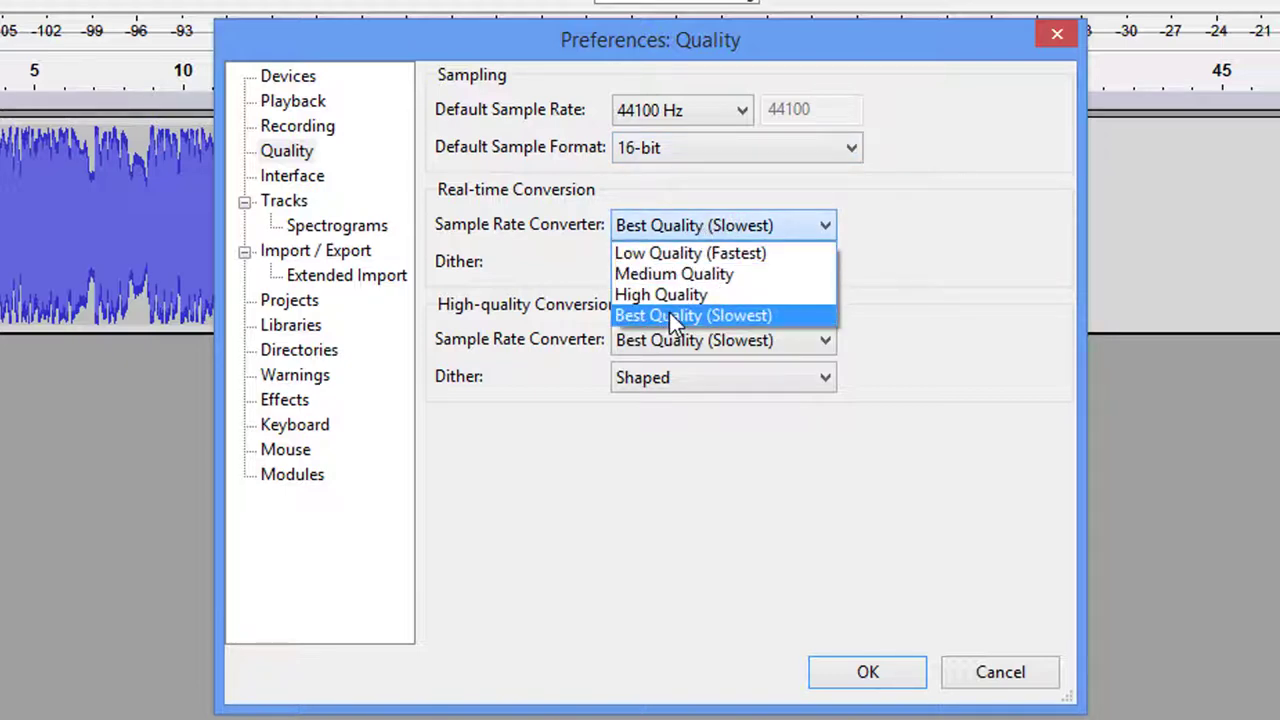
{"action": "left_click", "coordinate": [669, 314]}
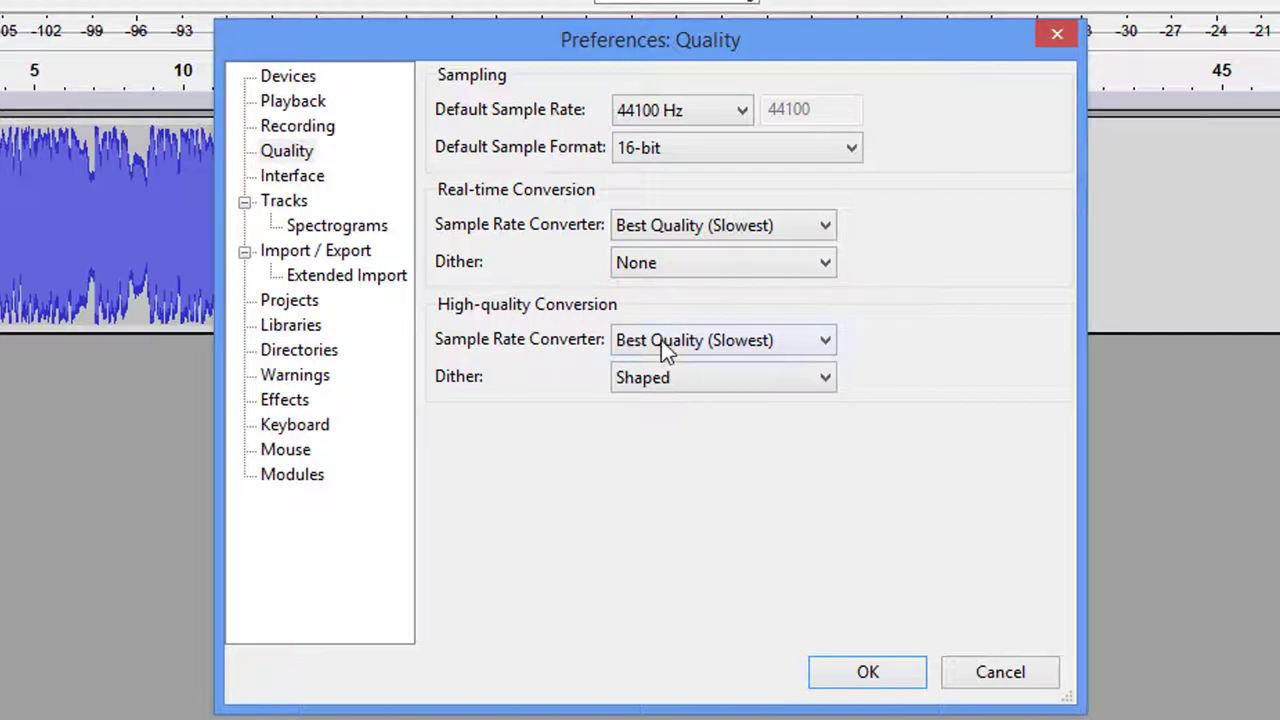
{"action": "left_click", "coordinate": [704, 341]}
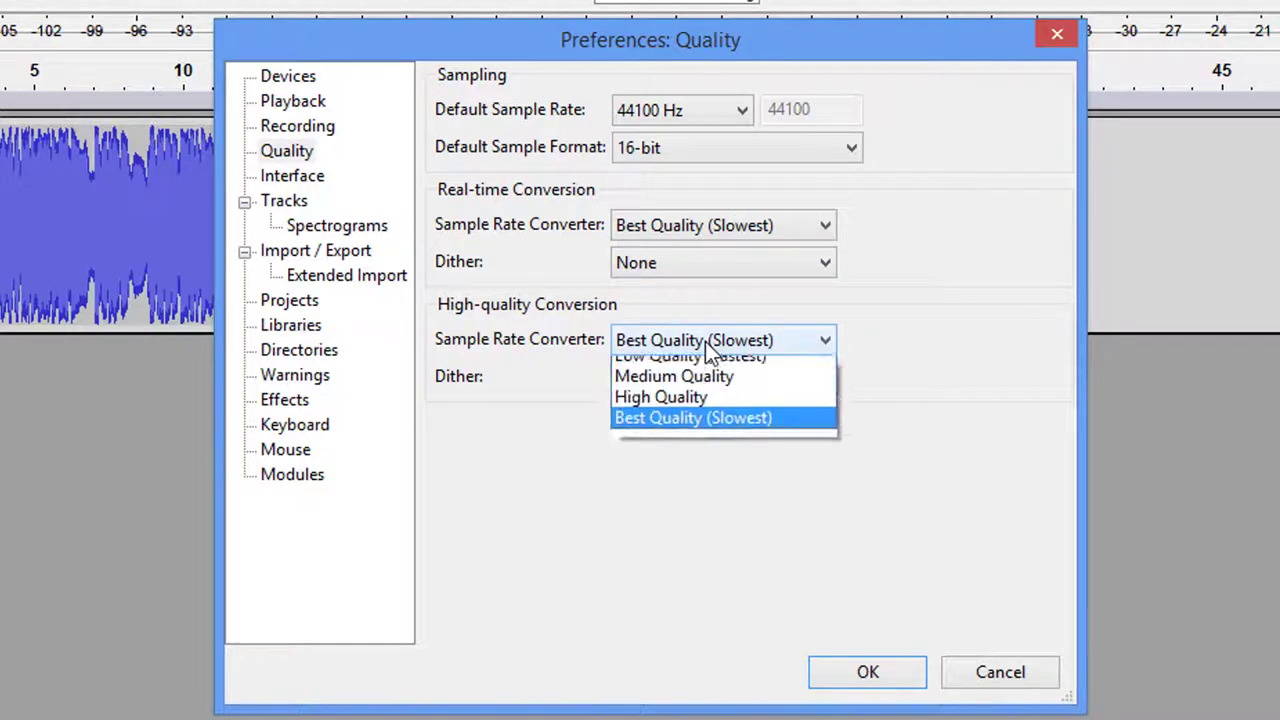
{"action": "left_click", "coordinate": [661, 430]}
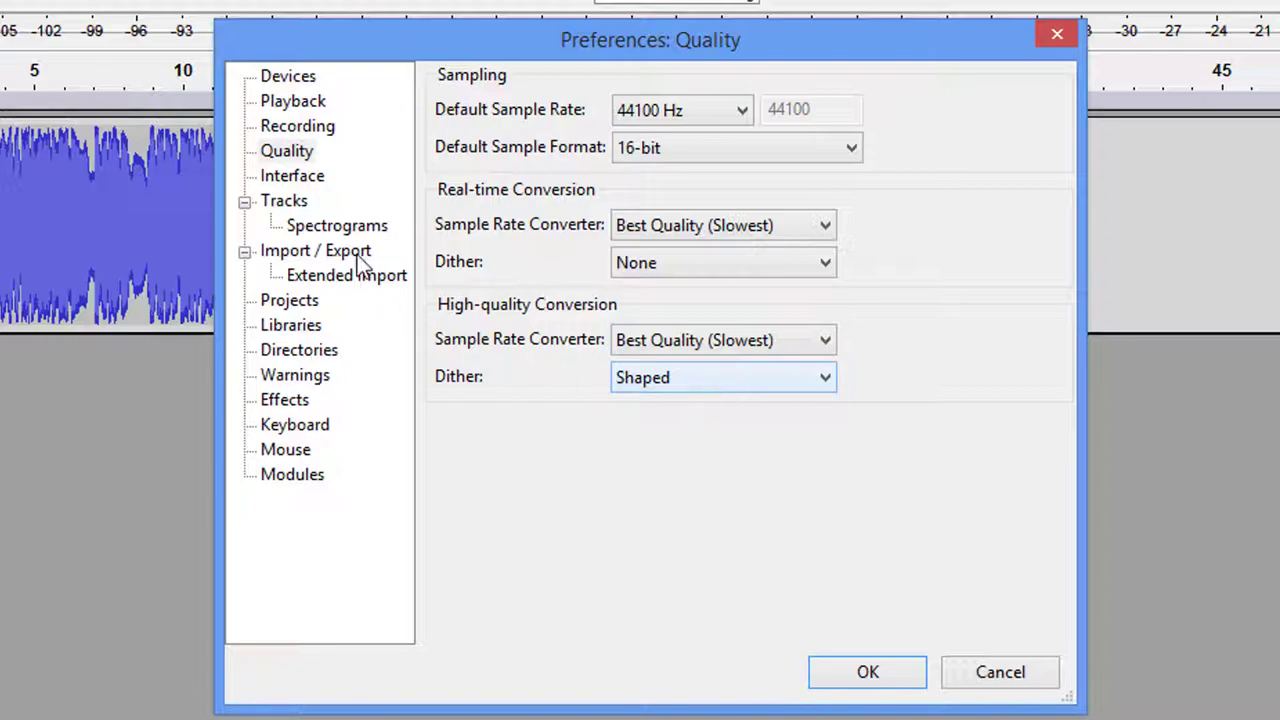
{"action": "left_click", "coordinate": [309, 183]}
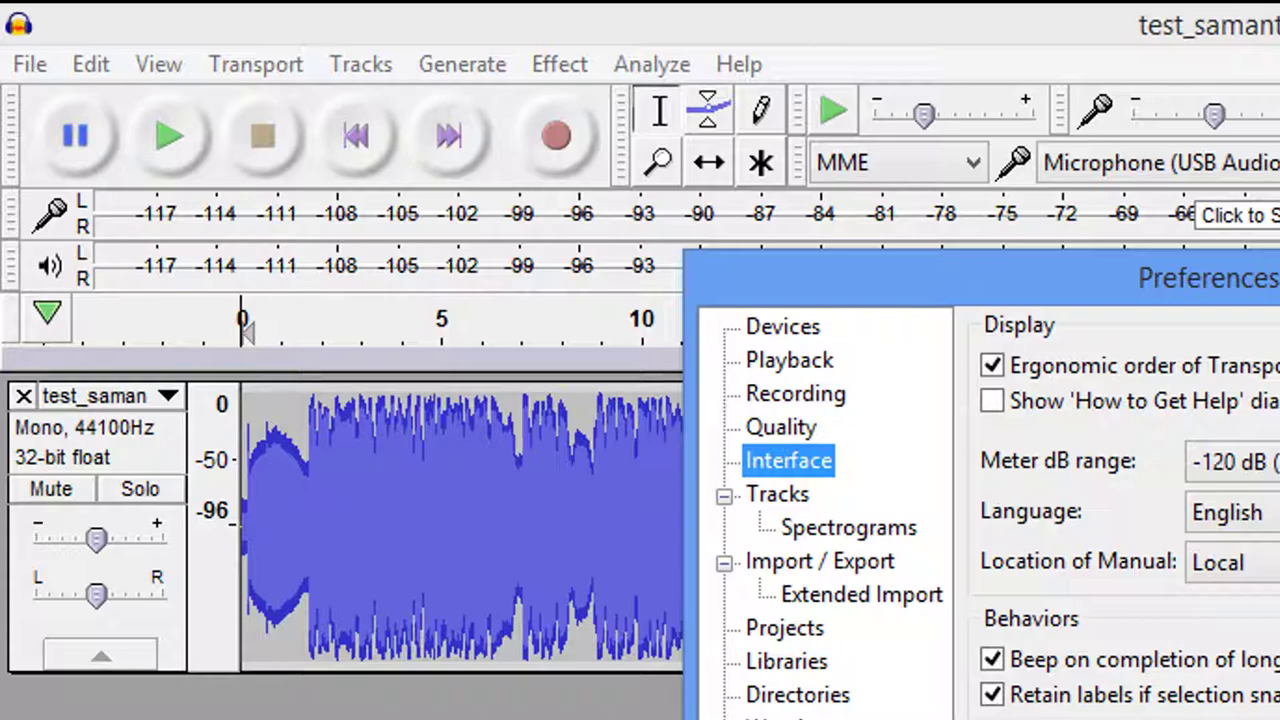
{"action": "left_click", "coordinate": [1230, 461]}
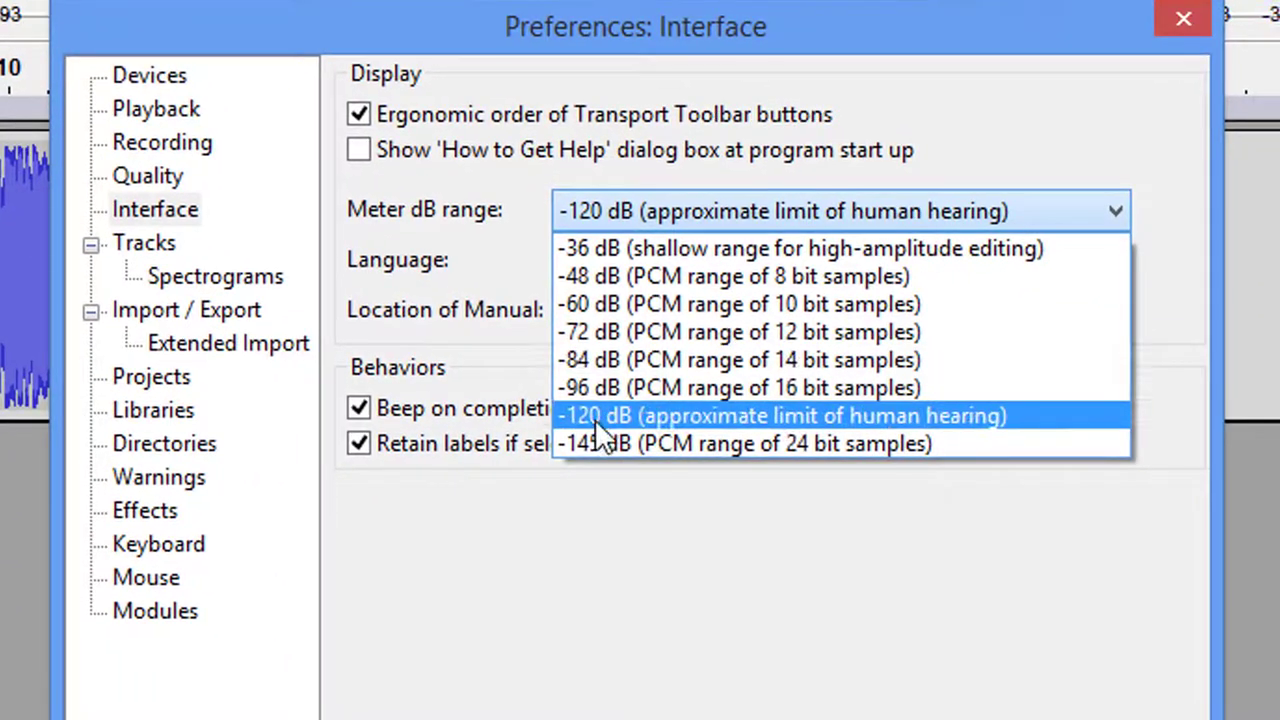
{"action": "left_click", "coordinate": [691, 413]}
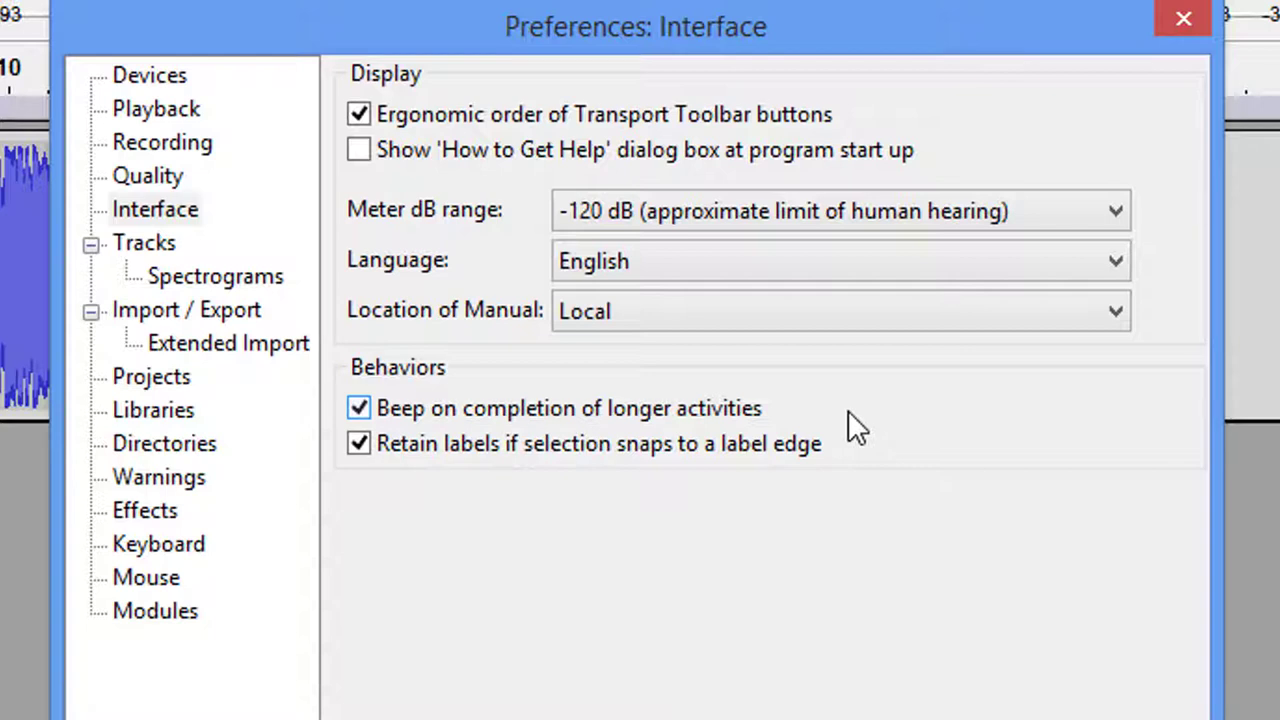
Step: Check the Spectrograms page under Tracks shows a Maximum Frequency of 8000
{"action": "left_click", "coordinate": [156, 240]}
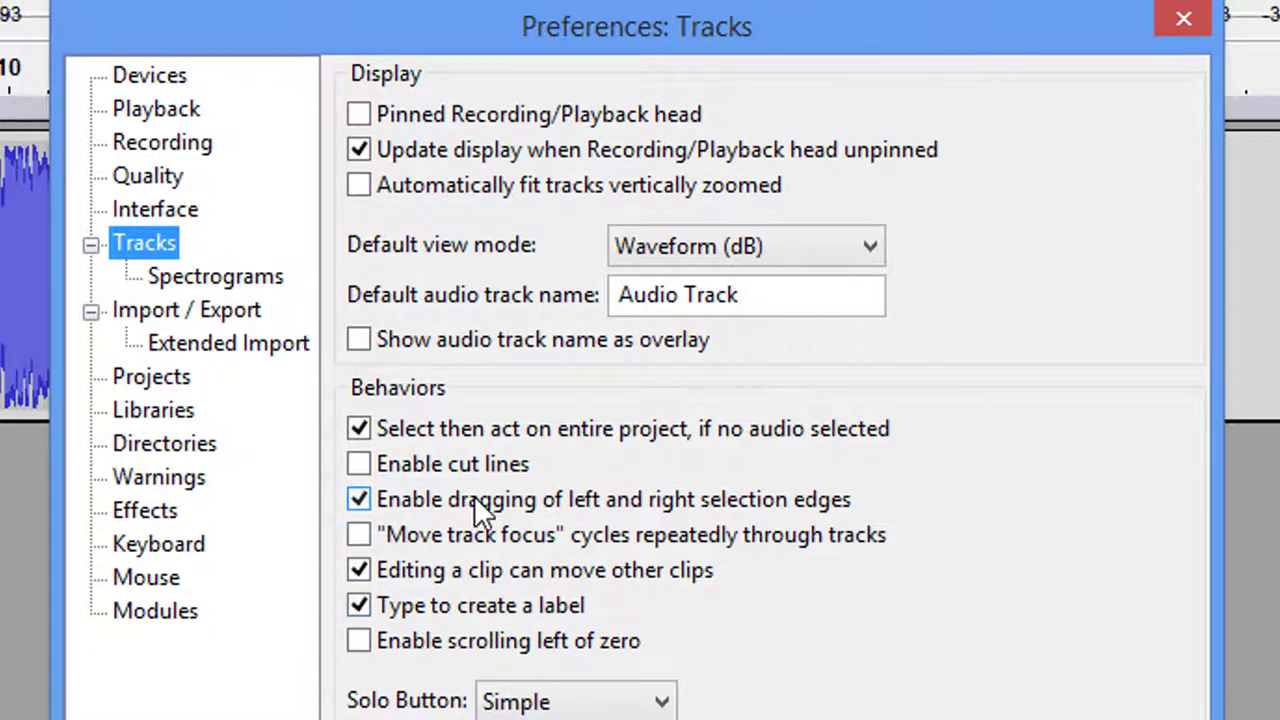
{"action": "left_click", "coordinate": [222, 278]}
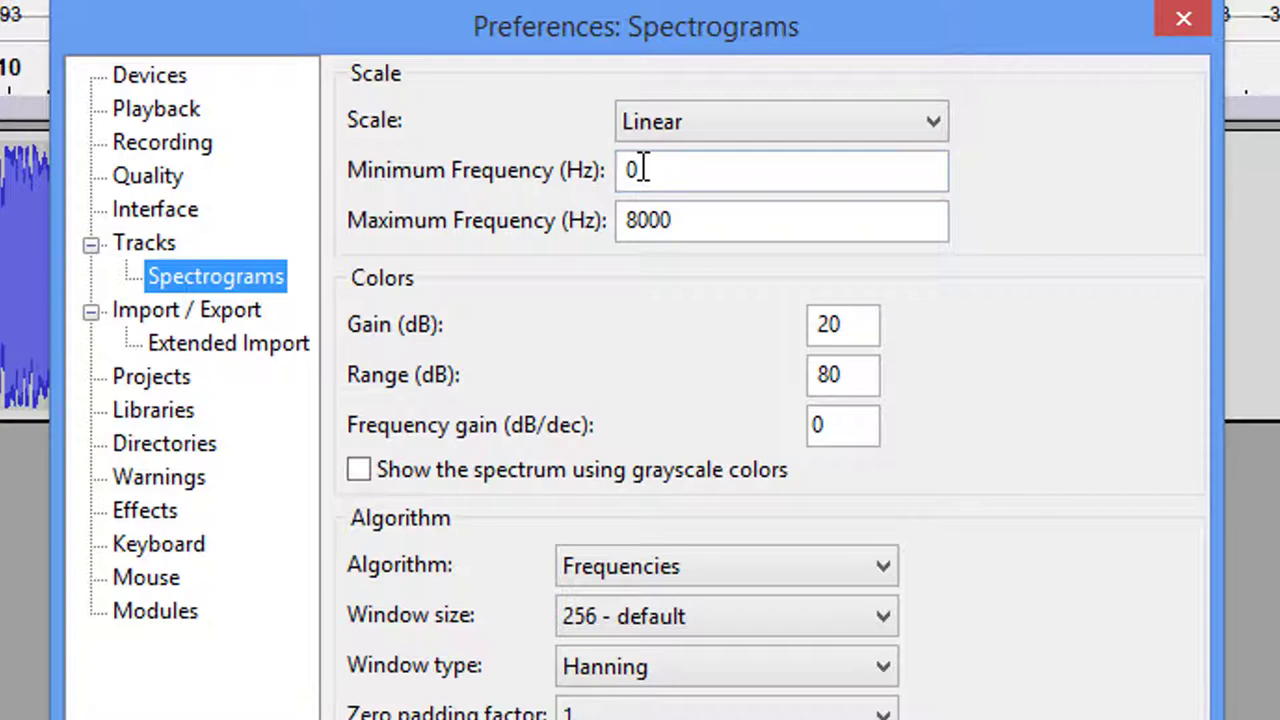
{"action": "left_click", "coordinate": [632, 220]}
Step: On Import / Export, toggle the pre-export Metadata Tags editor option off and back on
{"action": "left_click", "coordinate": [256, 318]}
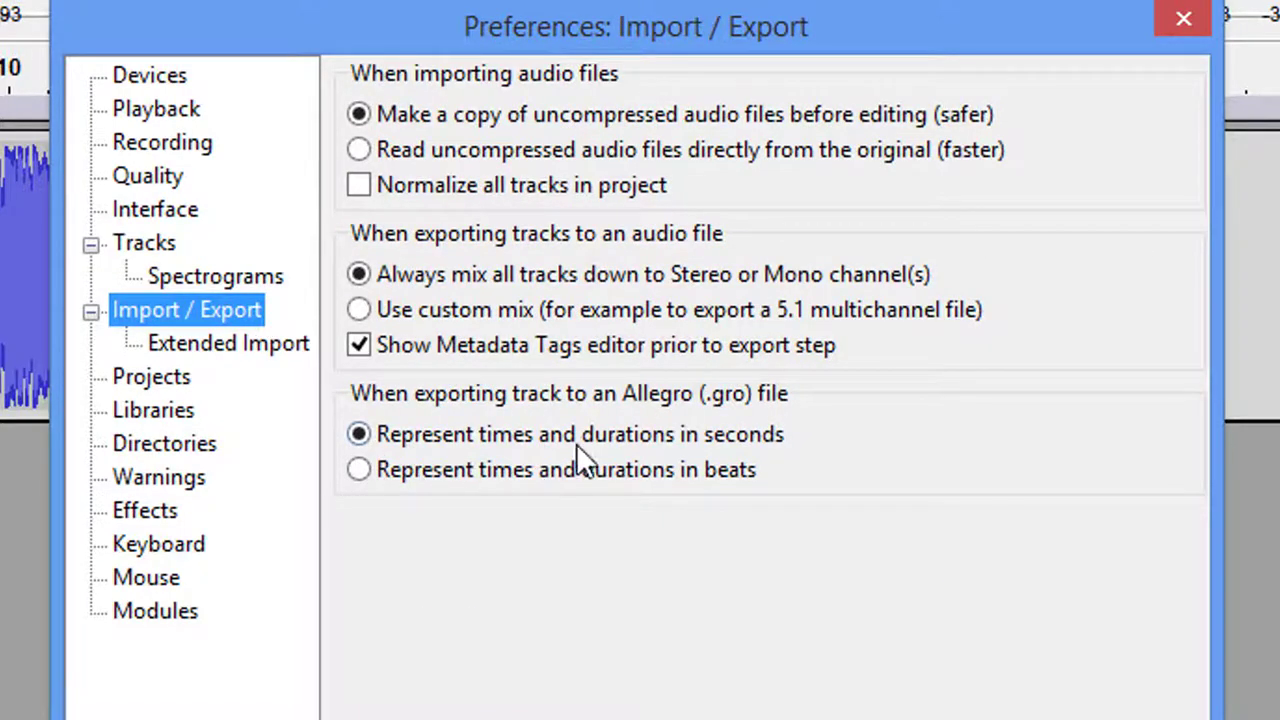
{"action": "left_click", "coordinate": [364, 348]}
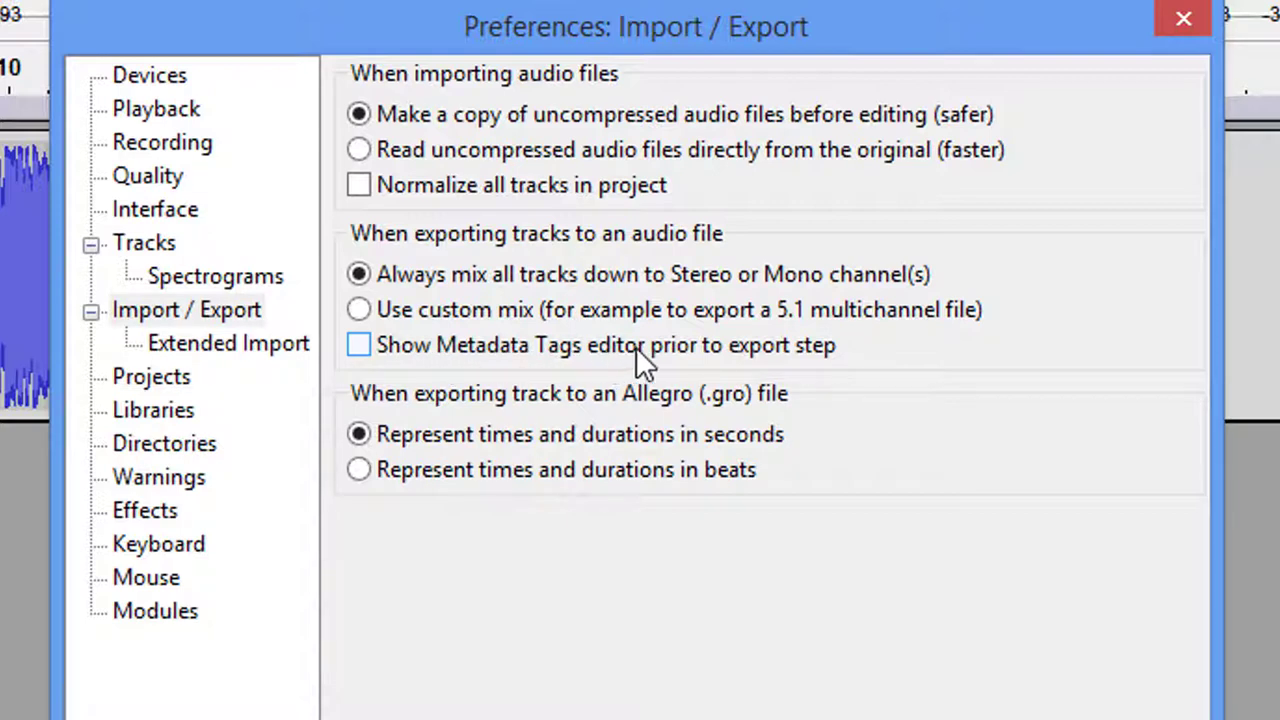
{"action": "left_click", "coordinate": [362, 348]}
Step: Step through Extended Import and Projects to Libraries to confirm LAME 3.99.3 is available
{"action": "left_click", "coordinate": [212, 343]}
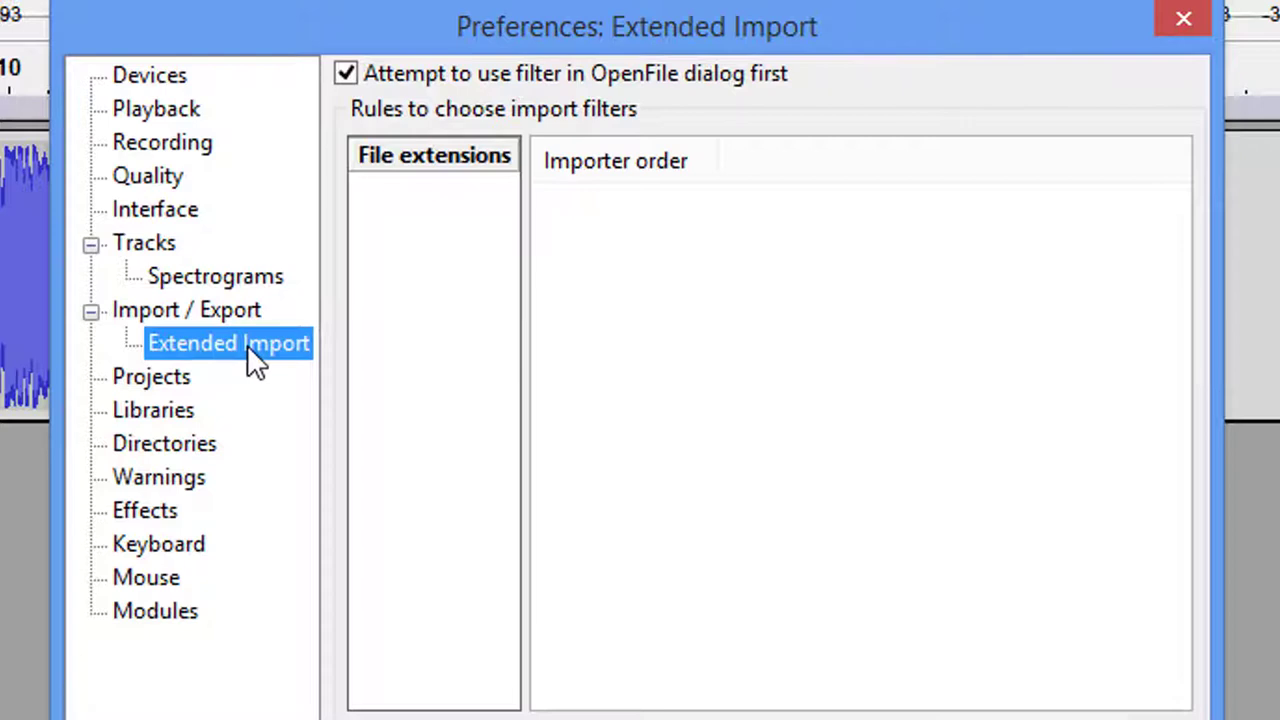
{"action": "left_click", "coordinate": [163, 384]}
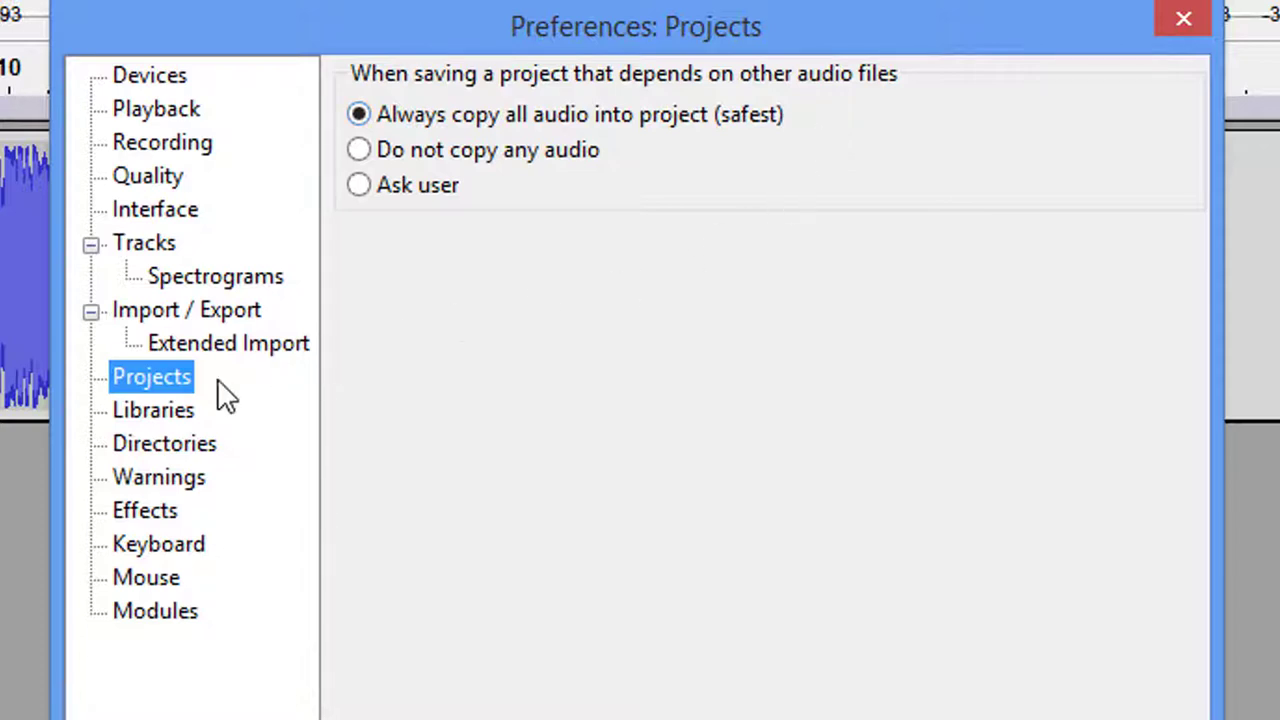
{"action": "left_click", "coordinate": [166, 411]}
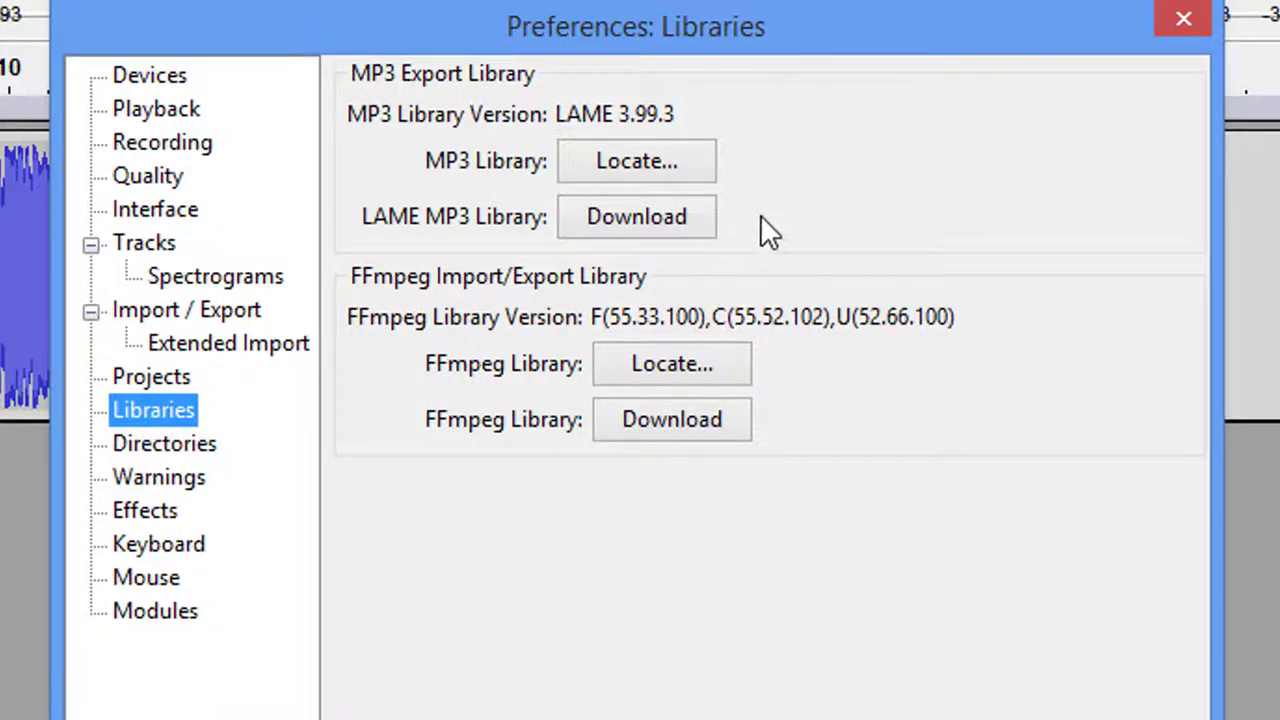
Step: Cancel the Locate LAME prompt, view the LAME download FAQ, and check FFmpeg's Download button
{"action": "left_click", "coordinate": [631, 160]}
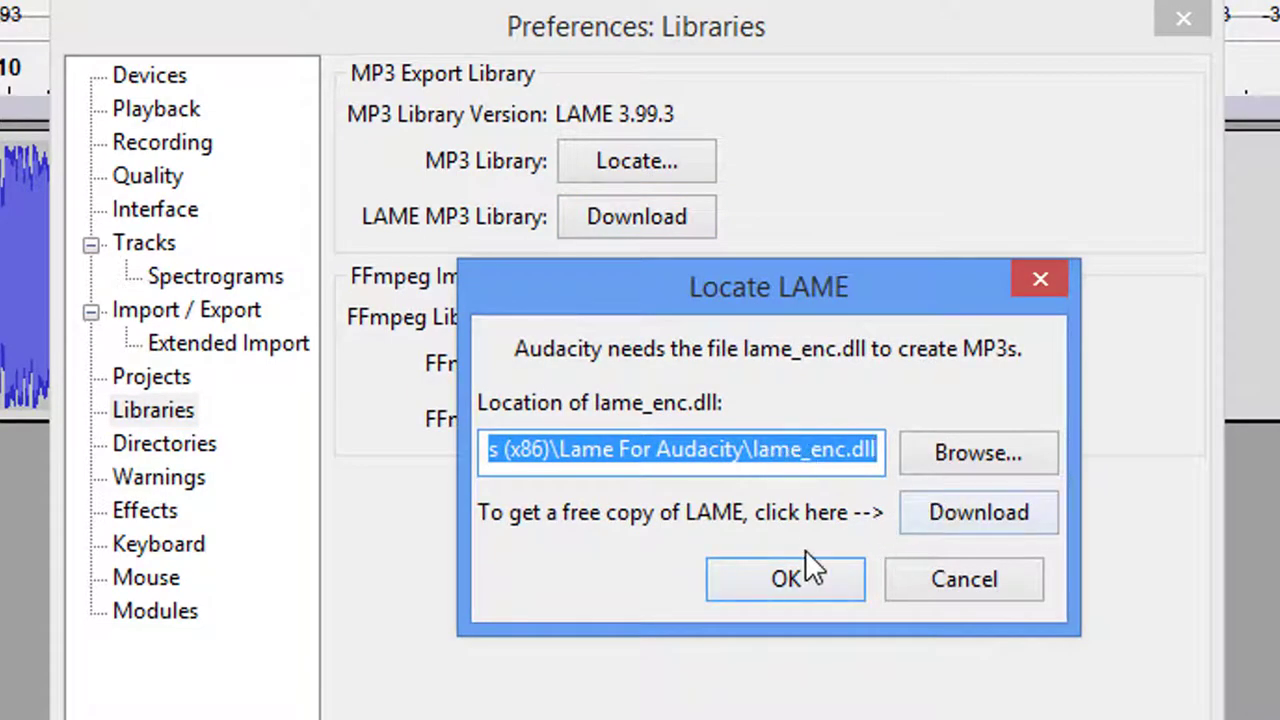
{"action": "left_click", "coordinate": [966, 582]}
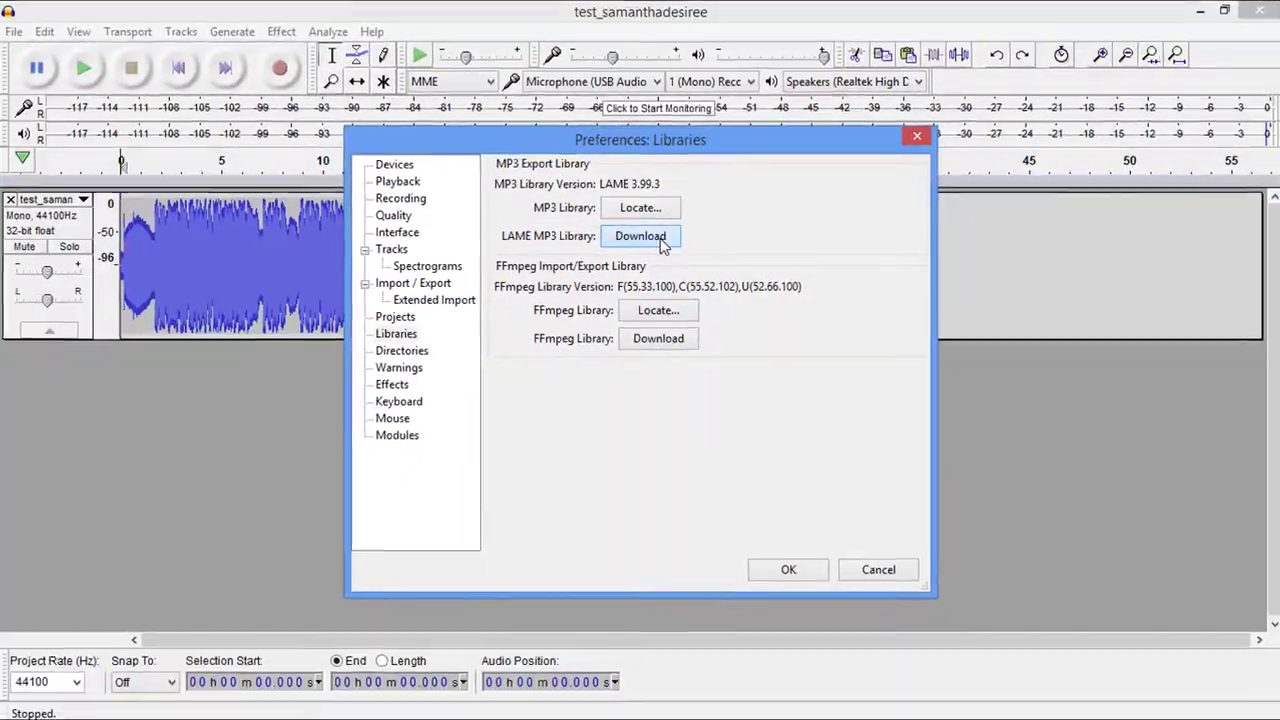
{"action": "left_click", "coordinate": [637, 217]}
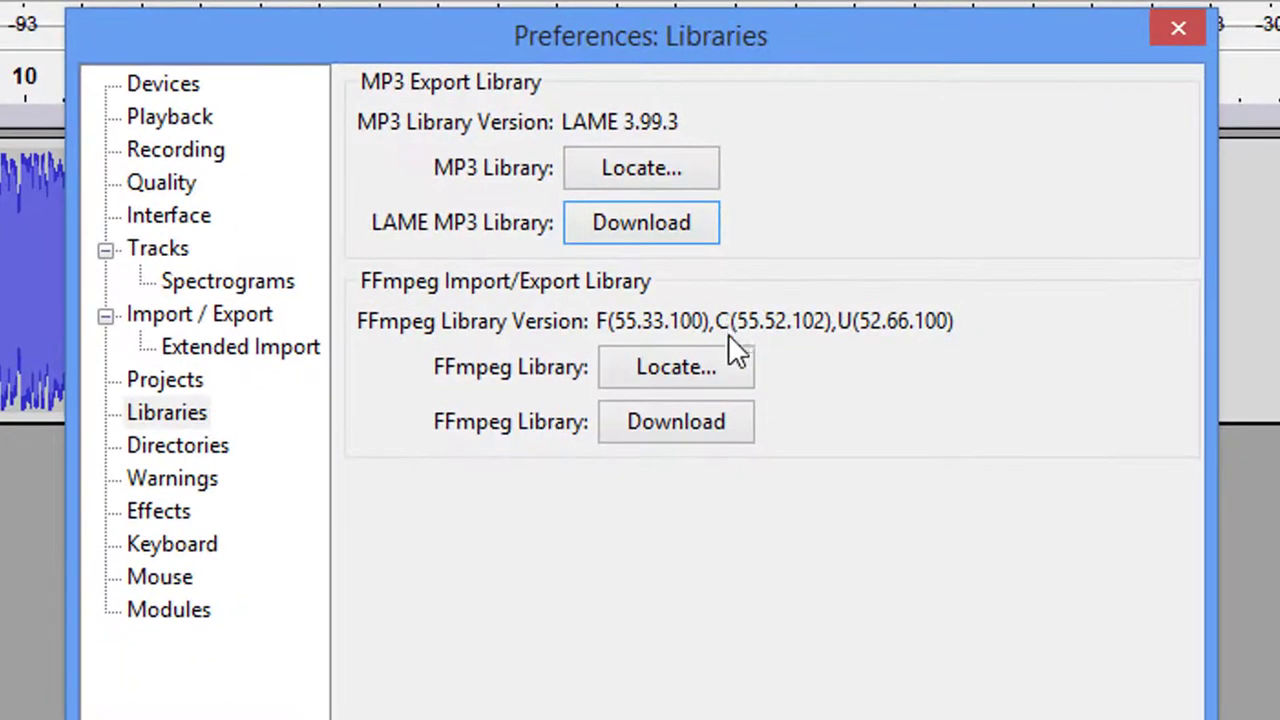
{"action": "left_click", "coordinate": [695, 423]}
Step: View the Directories page, then review the Warnings prompt checkboxes
{"action": "left_click", "coordinate": [158, 445]}
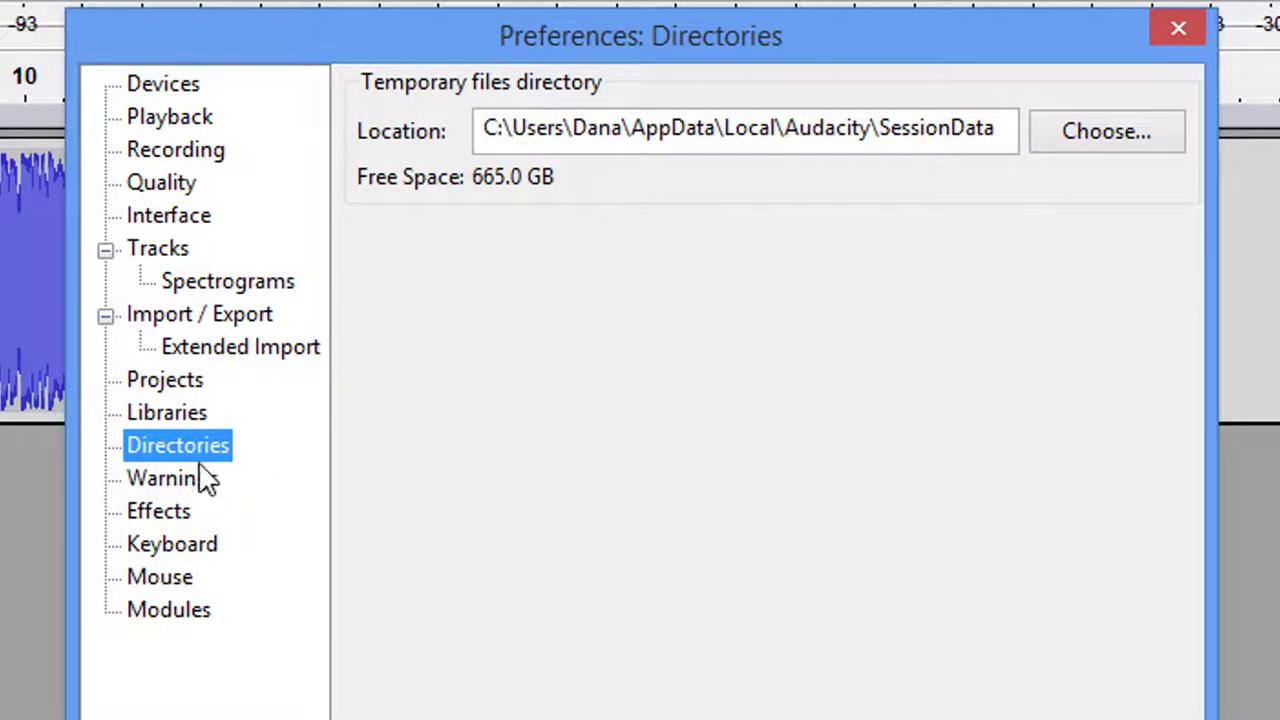
{"action": "left_click", "coordinate": [166, 478]}
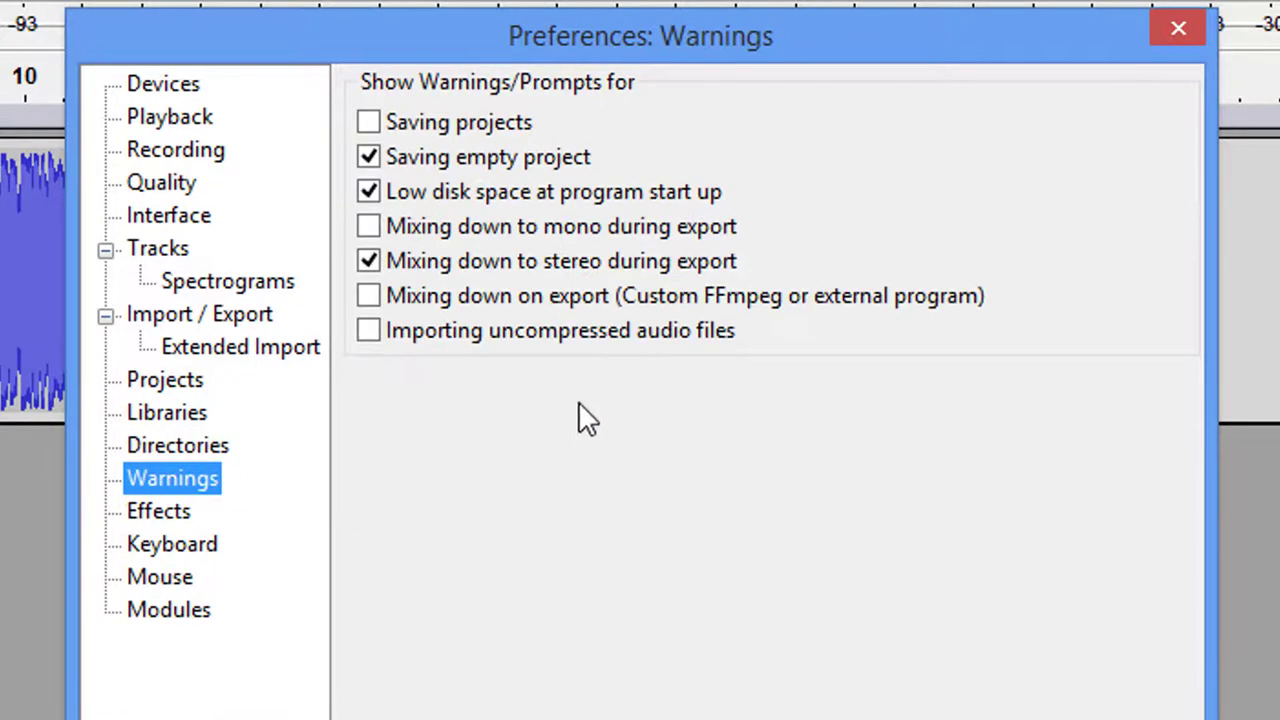
{"action": "left_click", "coordinate": [366, 262]}
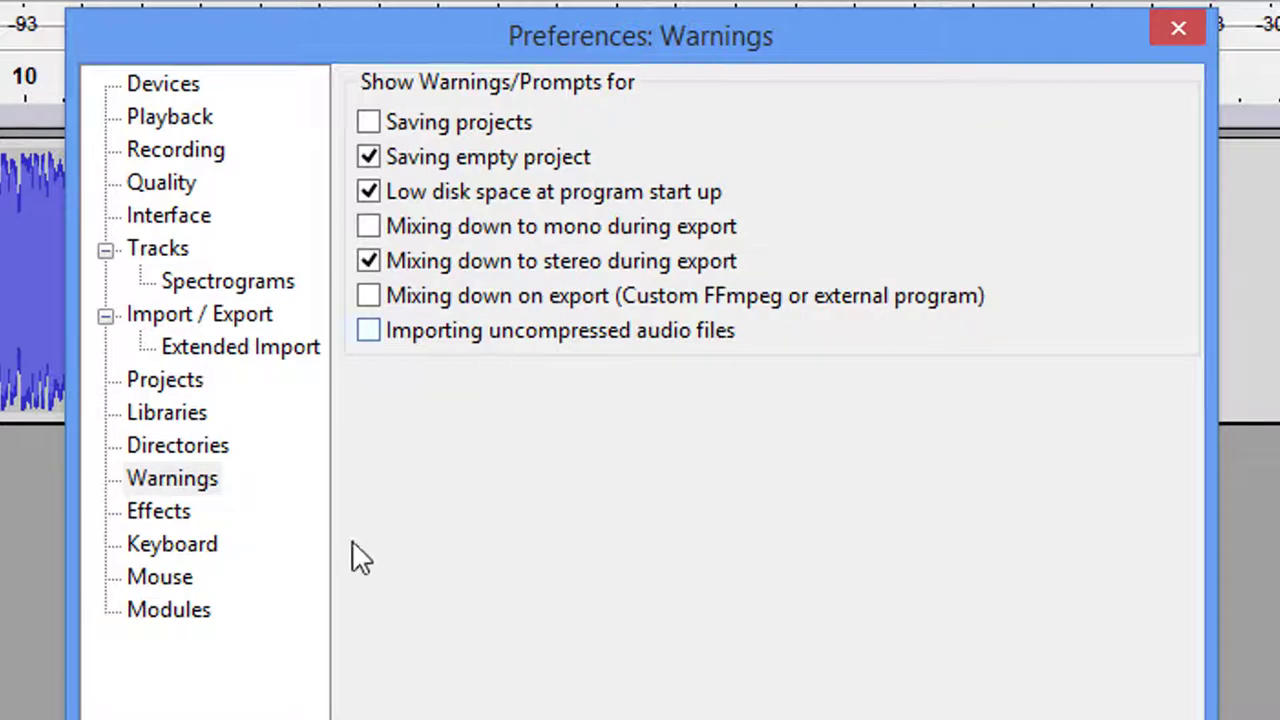
Step: Show the Effects preferences and keep effects in menus Grouped by Type
{"action": "left_click", "coordinate": [166, 516]}
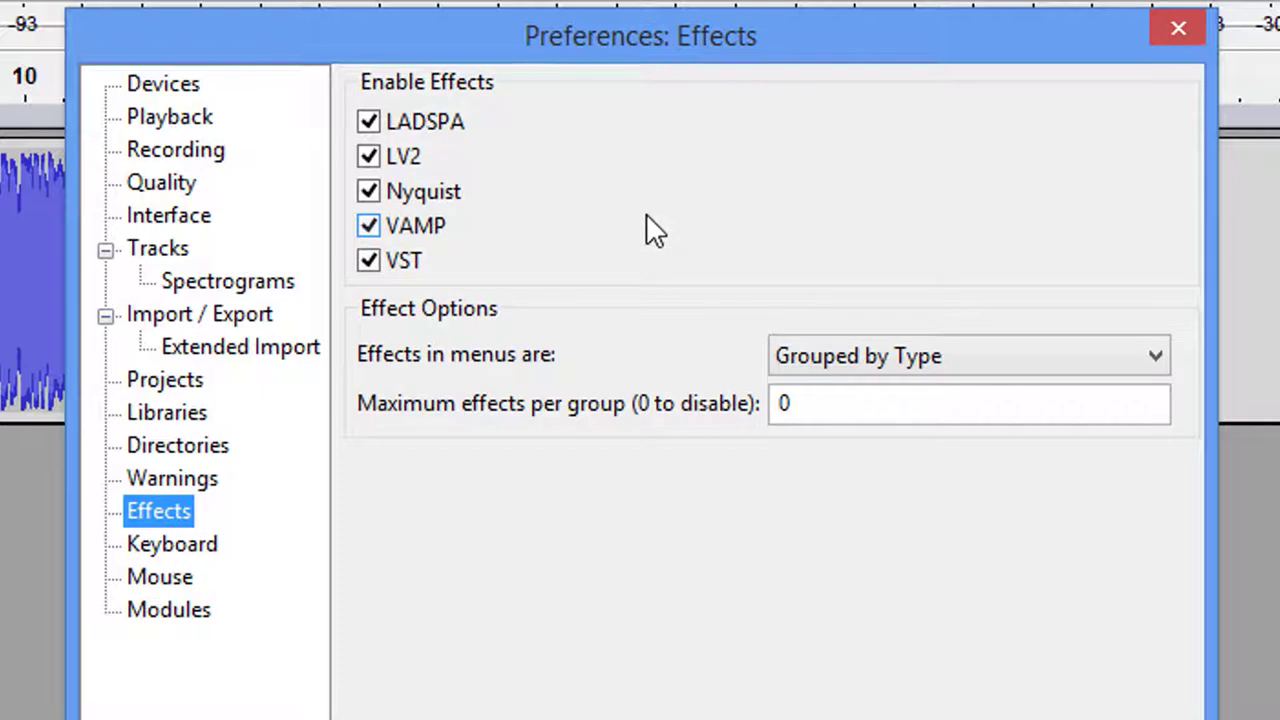
{"action": "left_click", "coordinate": [937, 360]}
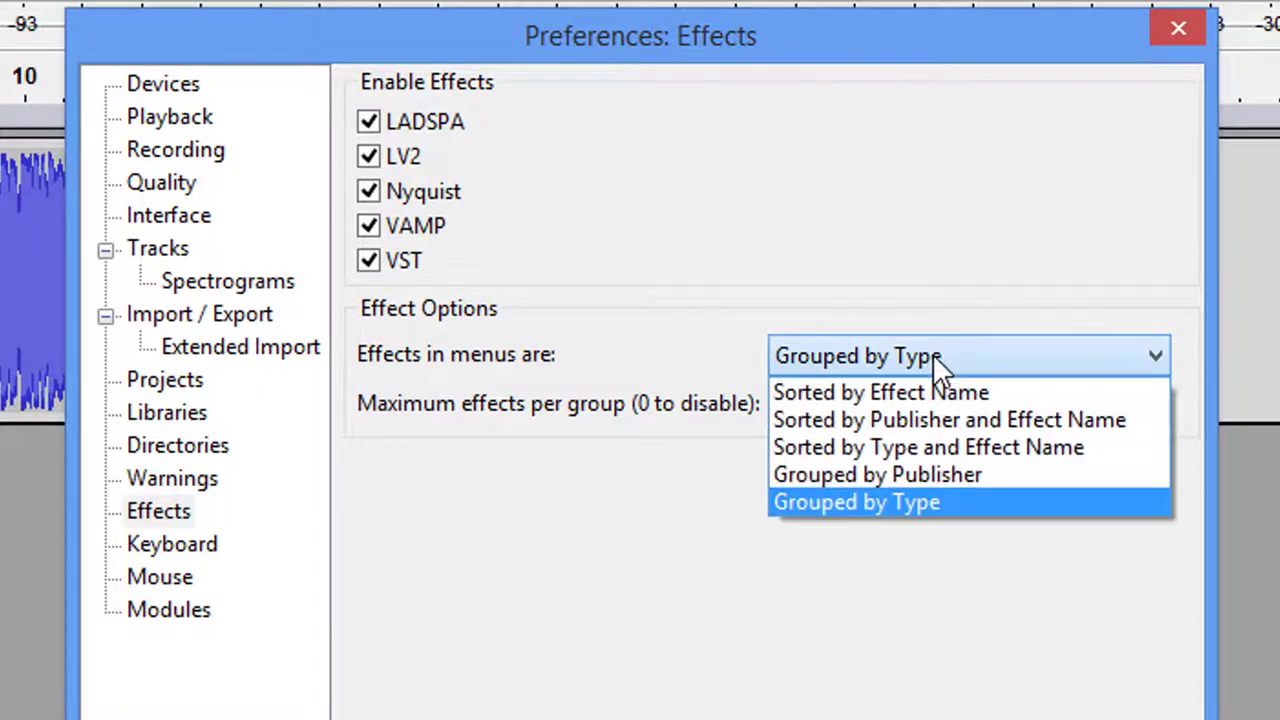
{"action": "left_click", "coordinate": [916, 501]}
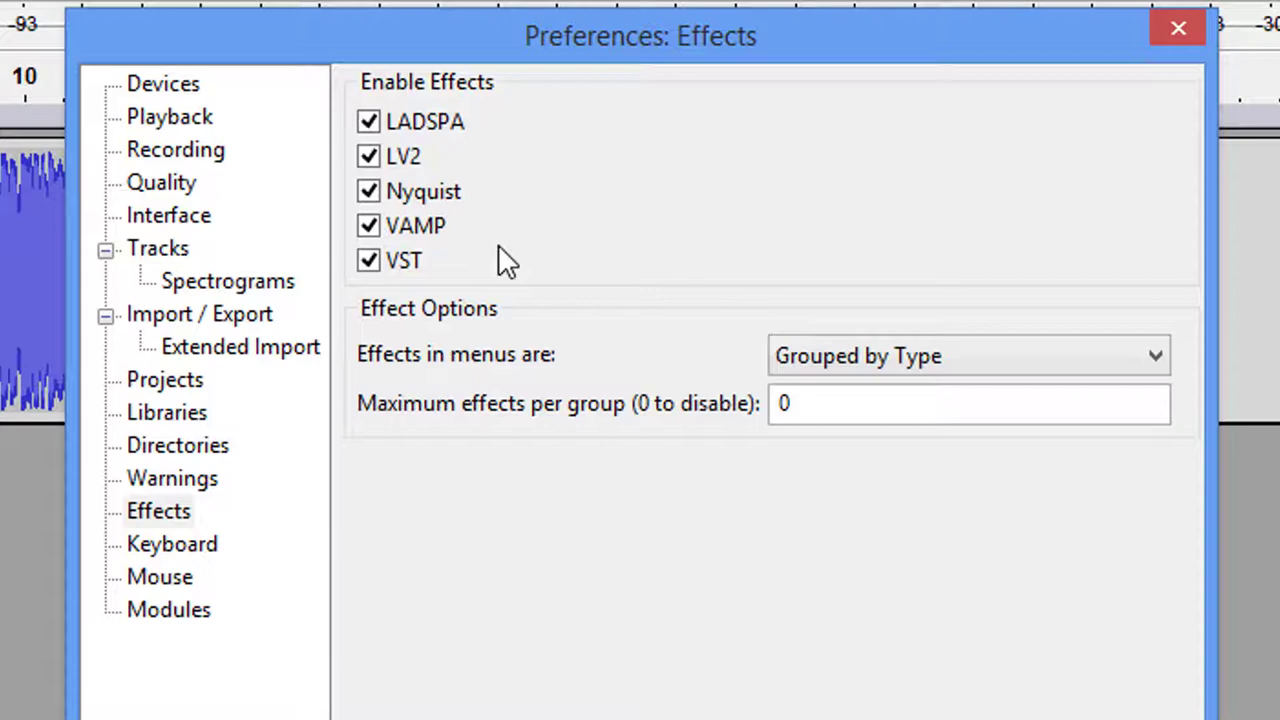
Step: Browse the keyboard and mouse bindings, then accept the preferences with OK
{"action": "left_click", "coordinate": [173, 546]}
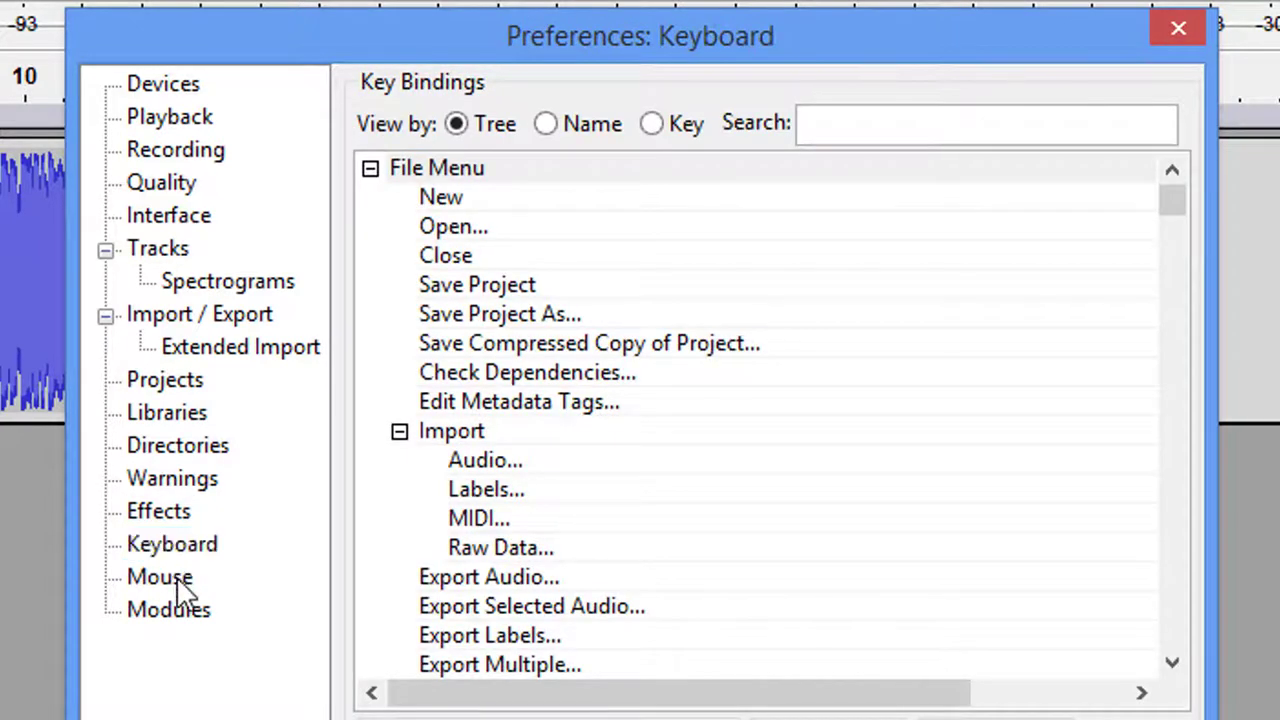
{"action": "left_click", "coordinate": [180, 582]}
{"action": "left_click", "coordinate": [178, 540]}
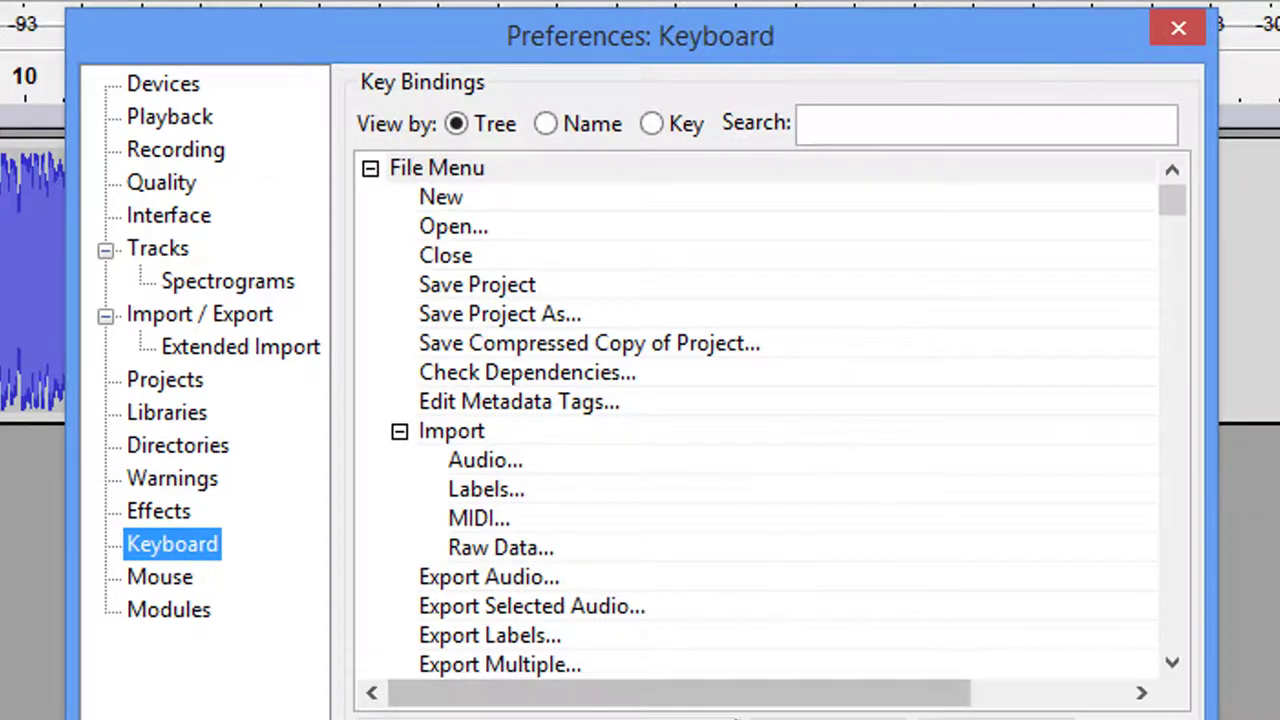
{"action": "mouse_move", "coordinate": [749, 700]}
{"action": "left_mouse_down"}
{"action": "mouse_move", "coordinate": [937, 700]}
{"action": "mouse_move", "coordinate": [758, 705]}
{"action": "left_mouse_up"}
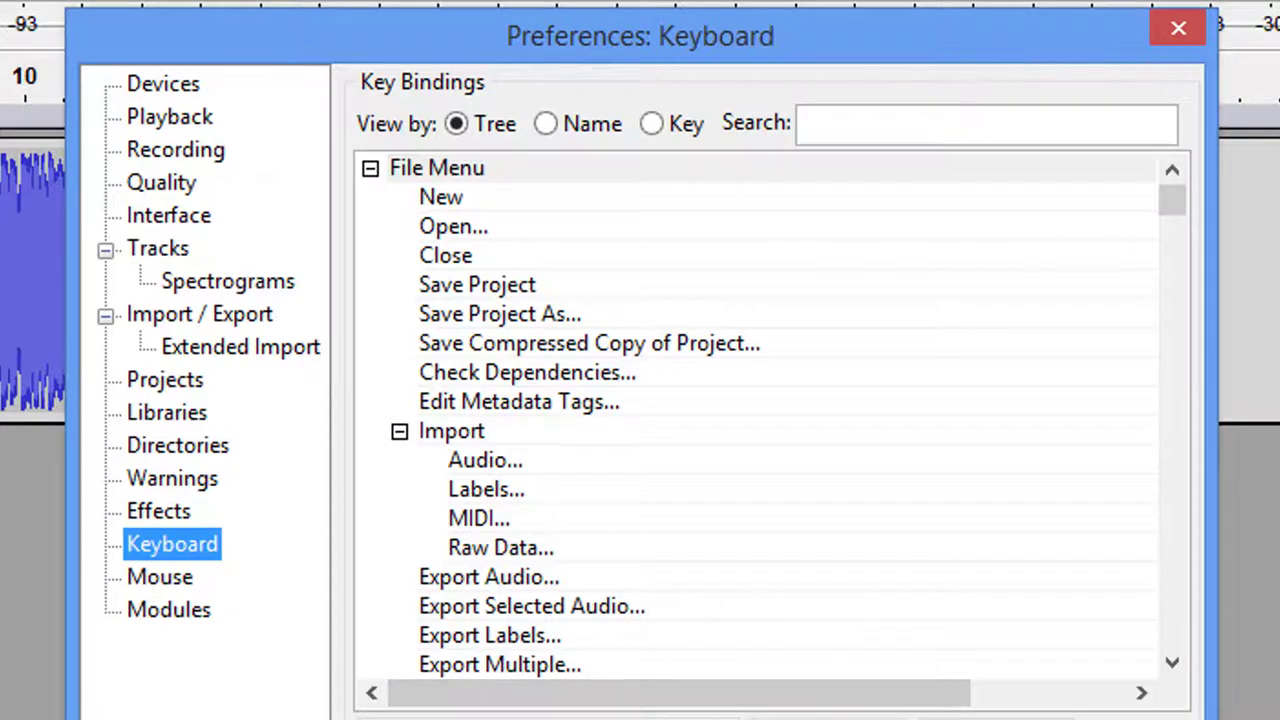
{"action": "left_click", "coordinate": [184, 575]}
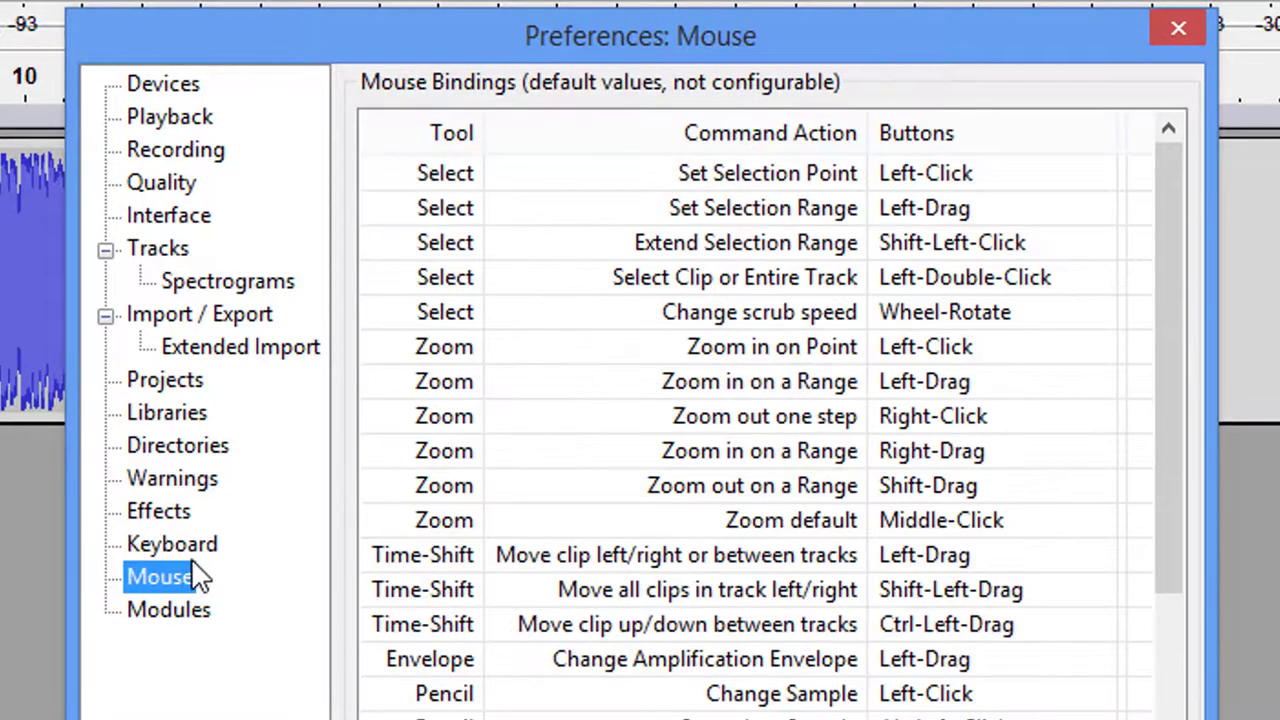
{"action": "left_click", "coordinate": [191, 558]}
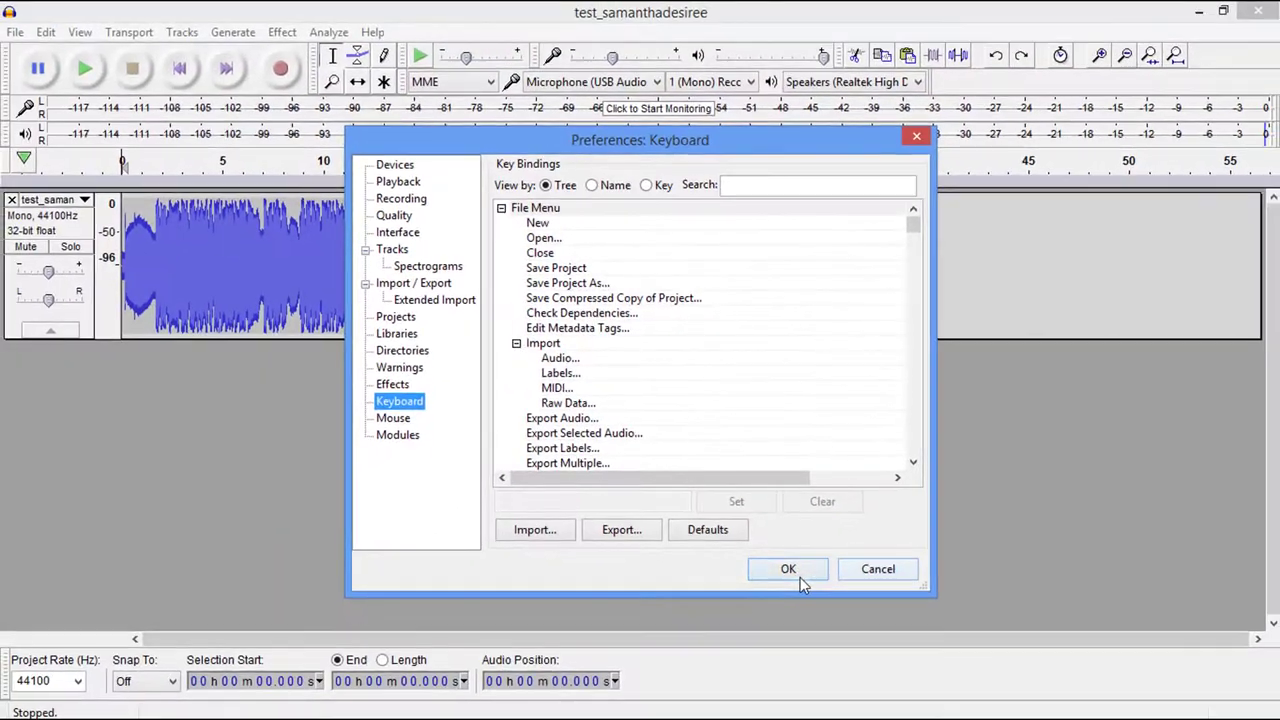
{"action": "left_click", "coordinate": [858, 705]}
Step: Browse the Effect menu's Audacity, Nyquist, LADSPA and VST submenus, then the Analyze menu
{"action": "left_click", "coordinate": [328, 32]}
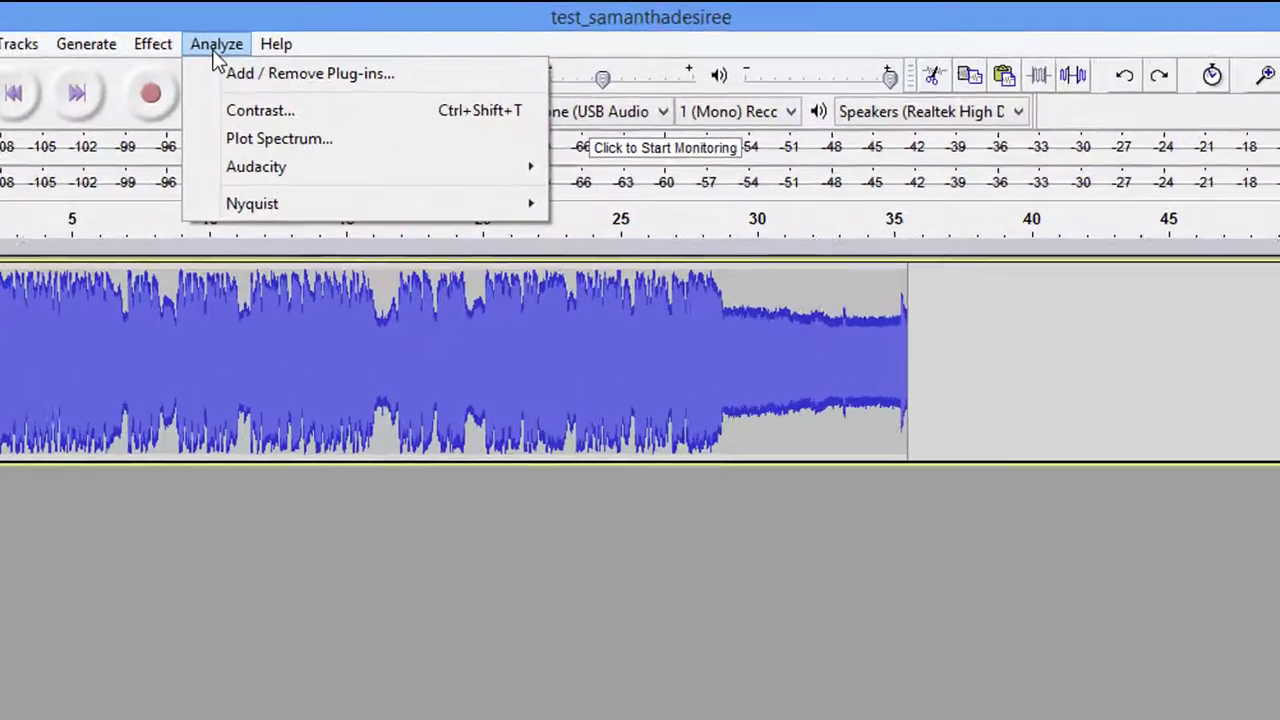
{"action": "mouse_move", "coordinate": [160, 47]}
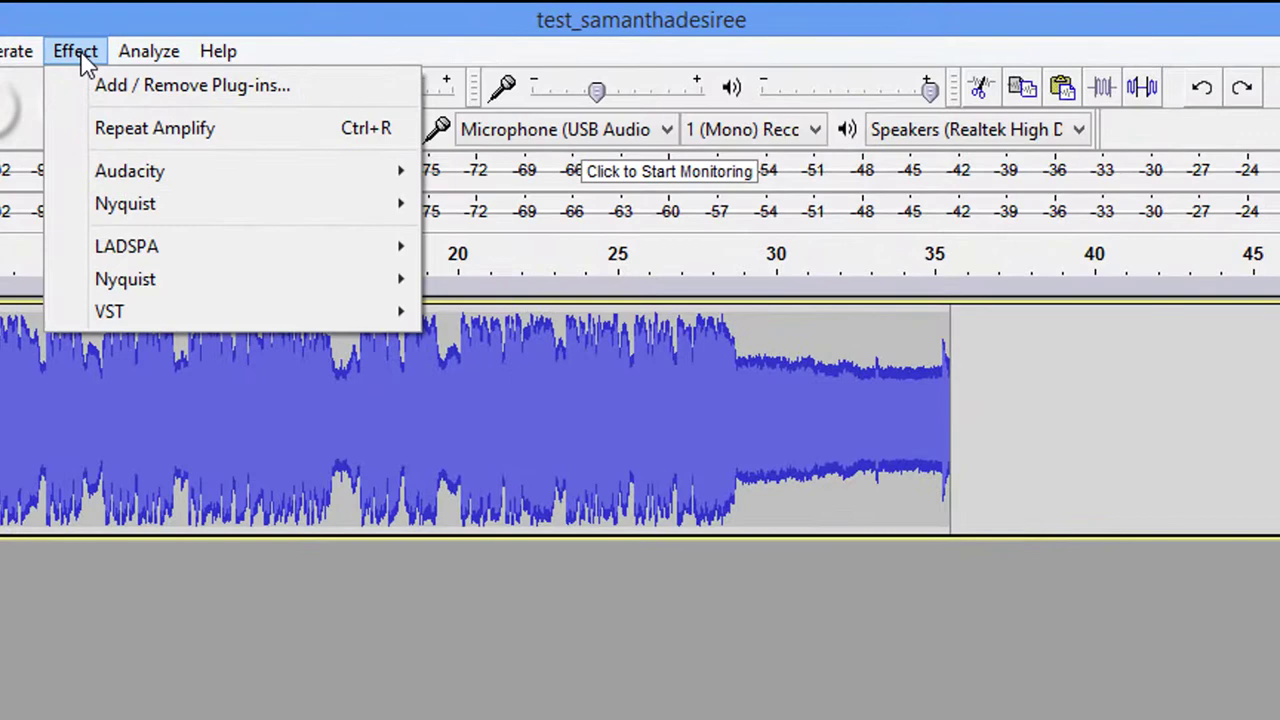
{"action": "mouse_move", "coordinate": [130, 172]}
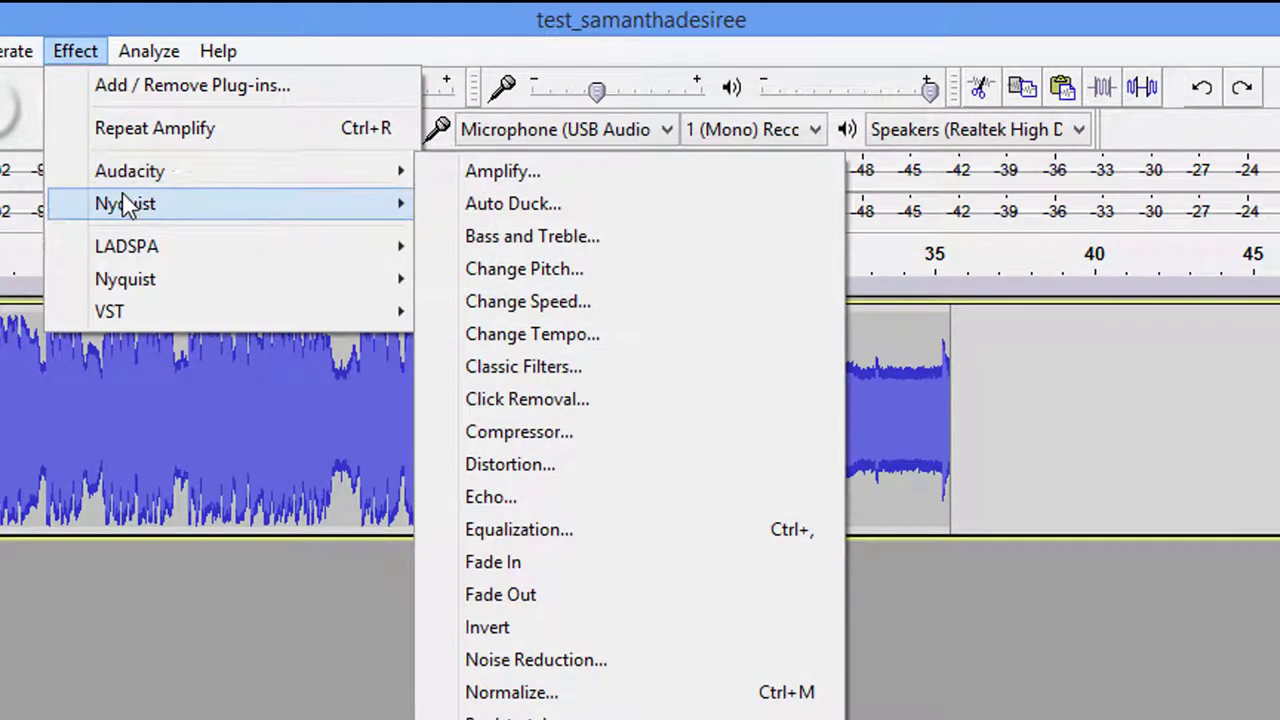
{"action": "mouse_move", "coordinate": [120, 248]}
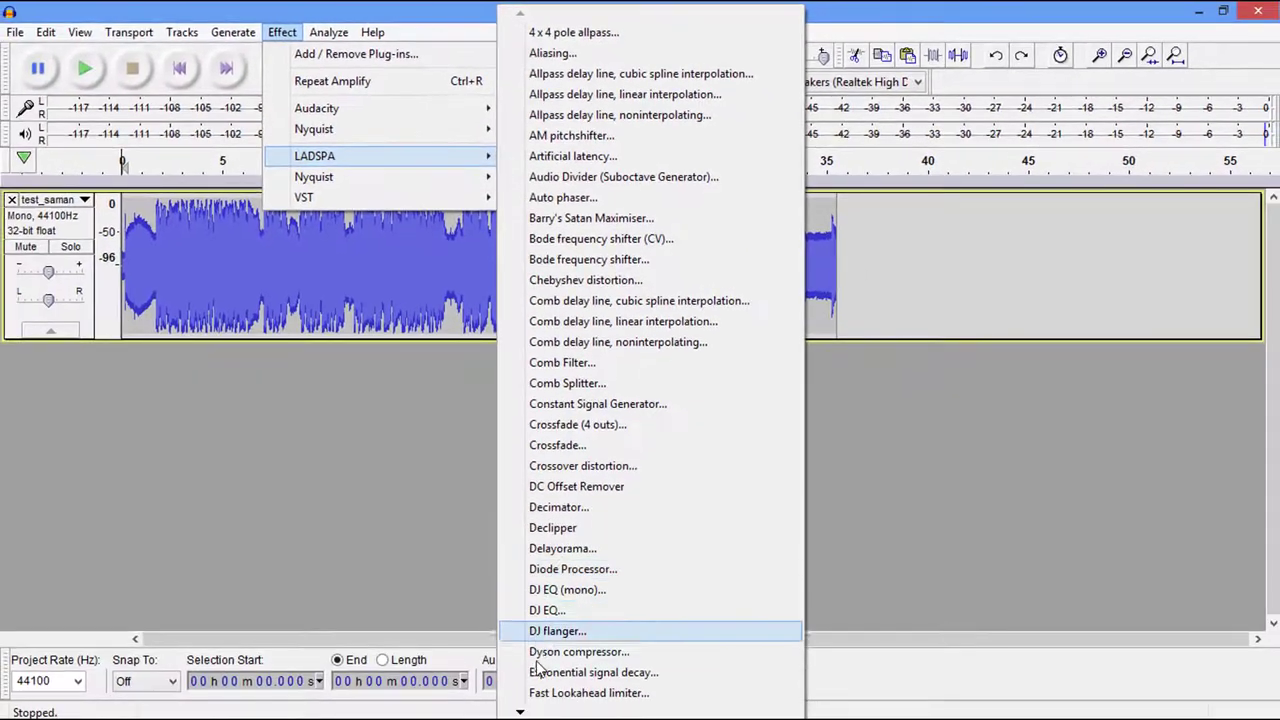
{"action": "mouse_move", "coordinate": [520, 712]}
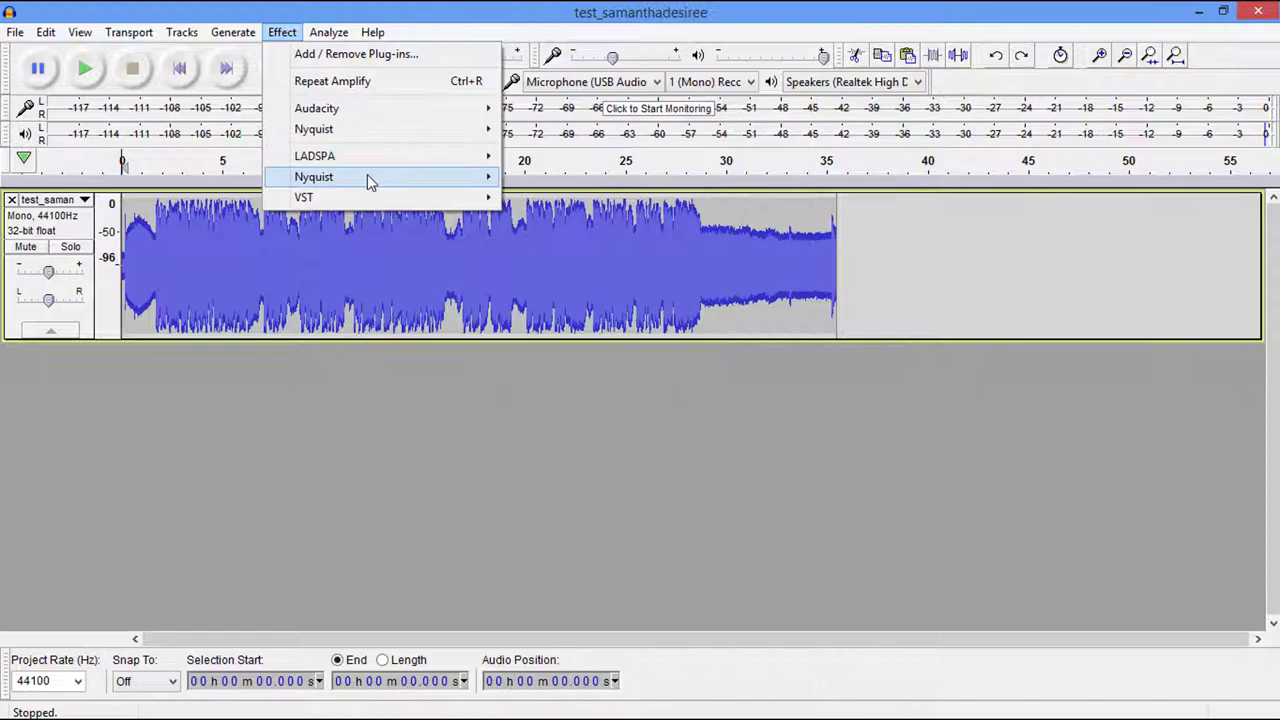
{"action": "mouse_move", "coordinate": [366, 176]}
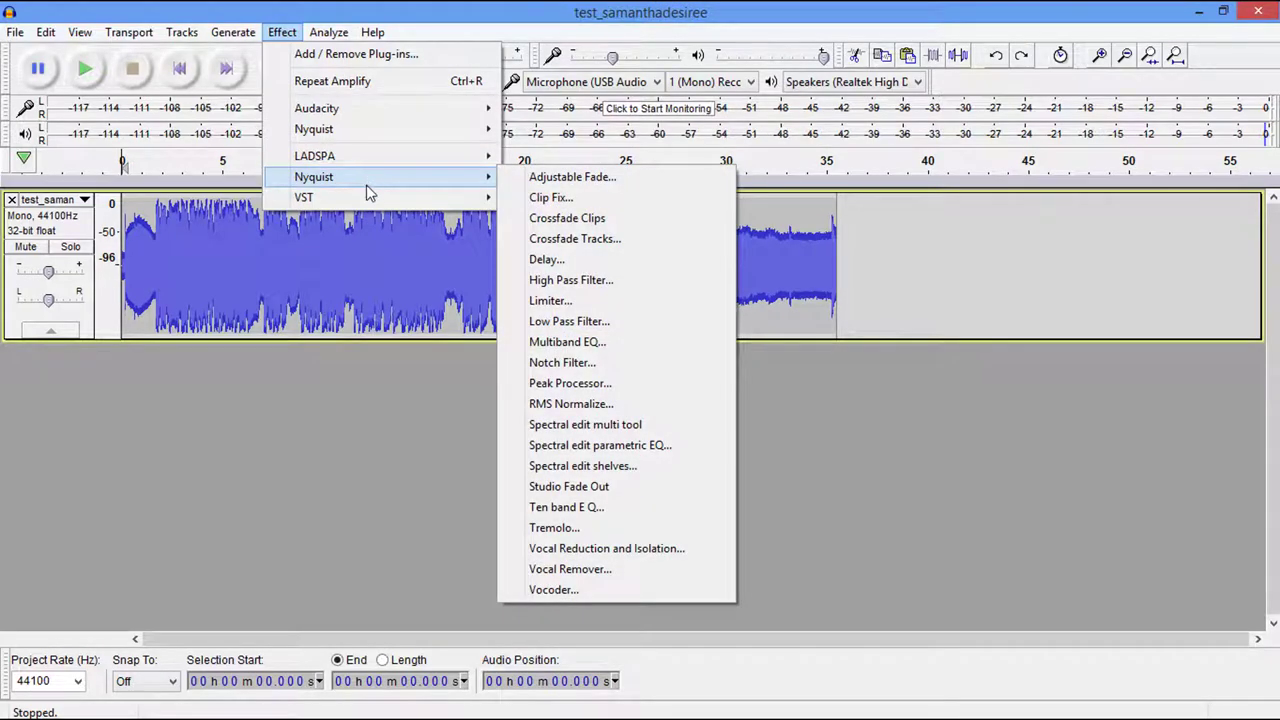
{"action": "mouse_move", "coordinate": [365, 199]}
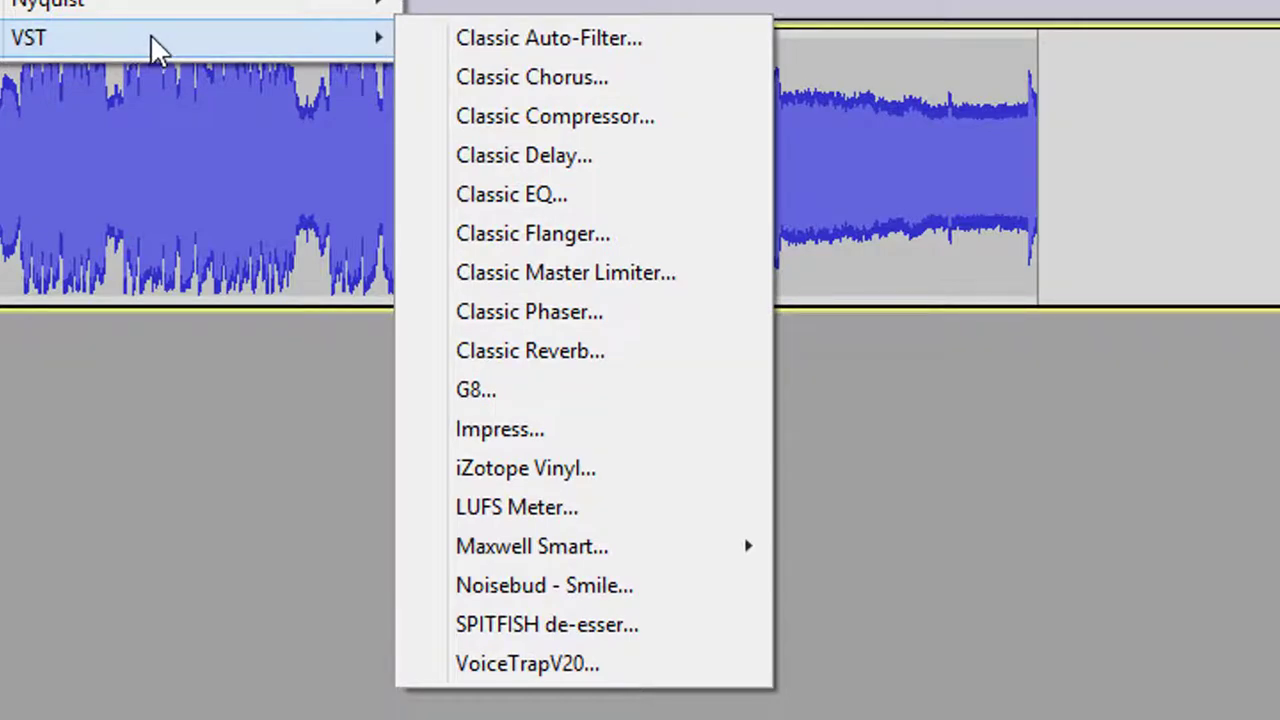
{"action": "left_click", "coordinate": [470, 350]}
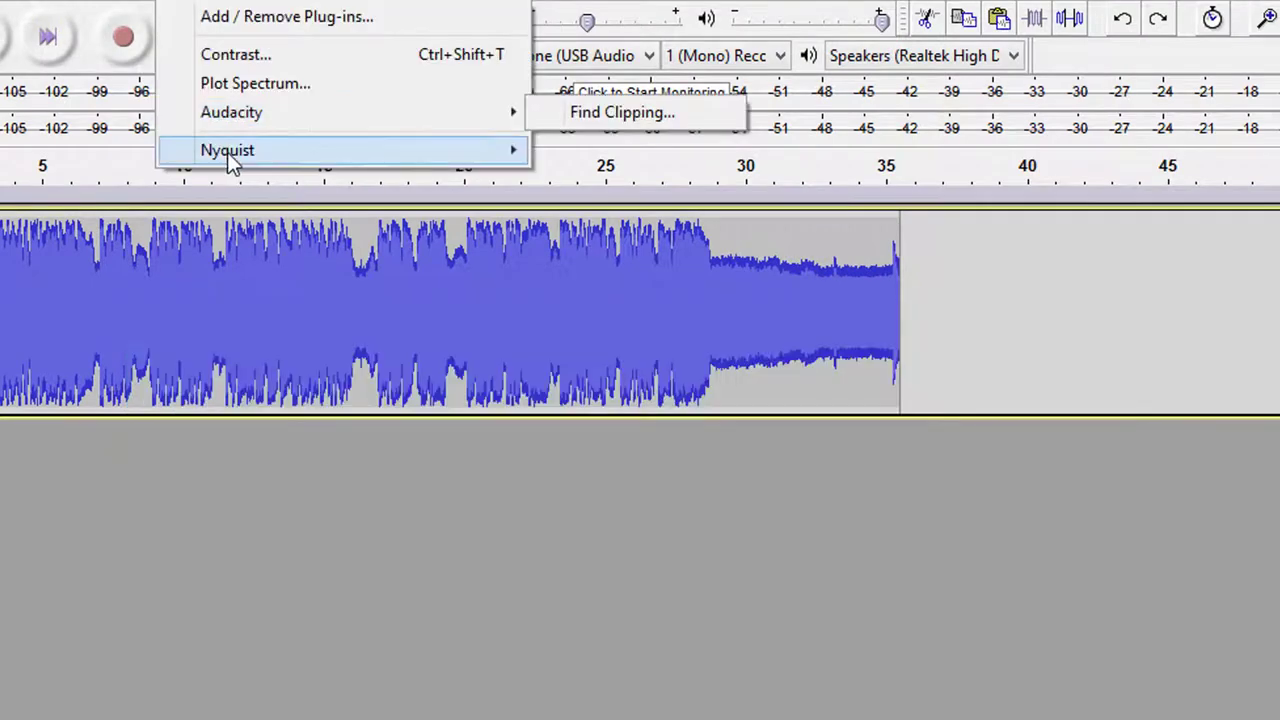
Step: Close the About Audacity window and show the Analyze menu's Nyquist analyzers, including ACX Check and ReplayGain
{"action": "mouse_move", "coordinate": [229, 155]}
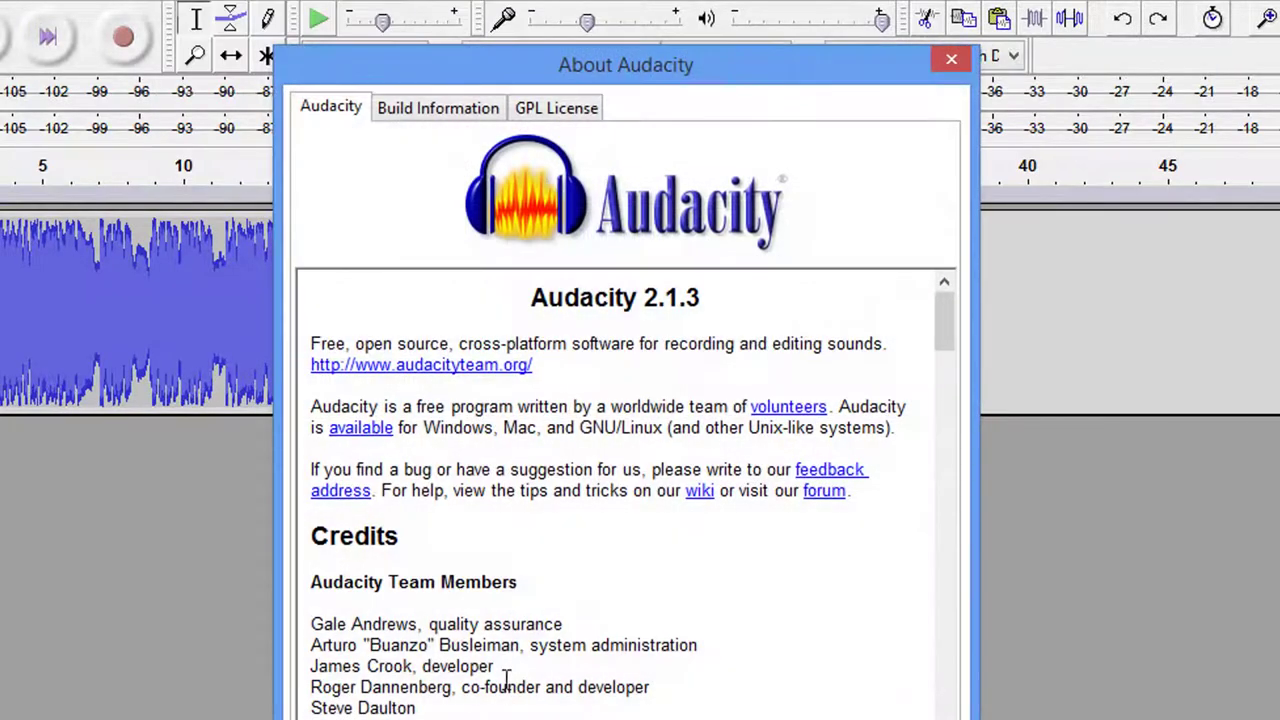
{"action": "left_click", "coordinate": [951, 59]}
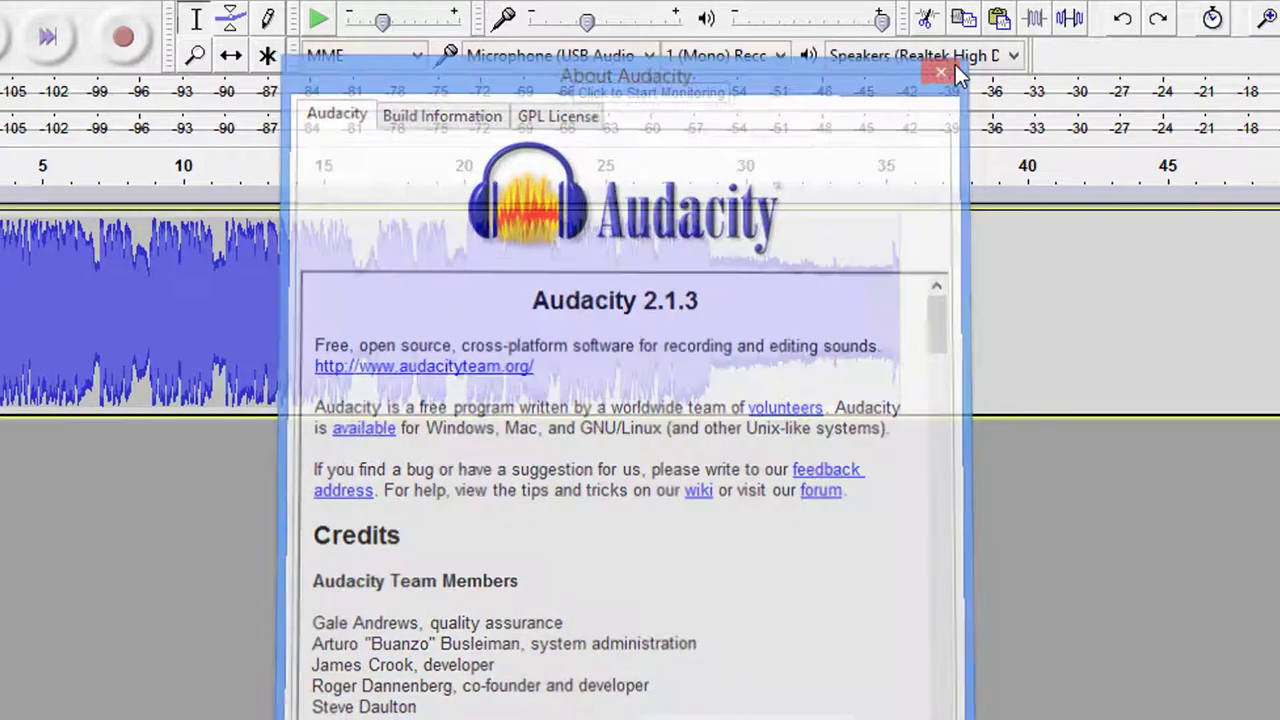
{"action": "left_click", "coordinate": [215, 2]}
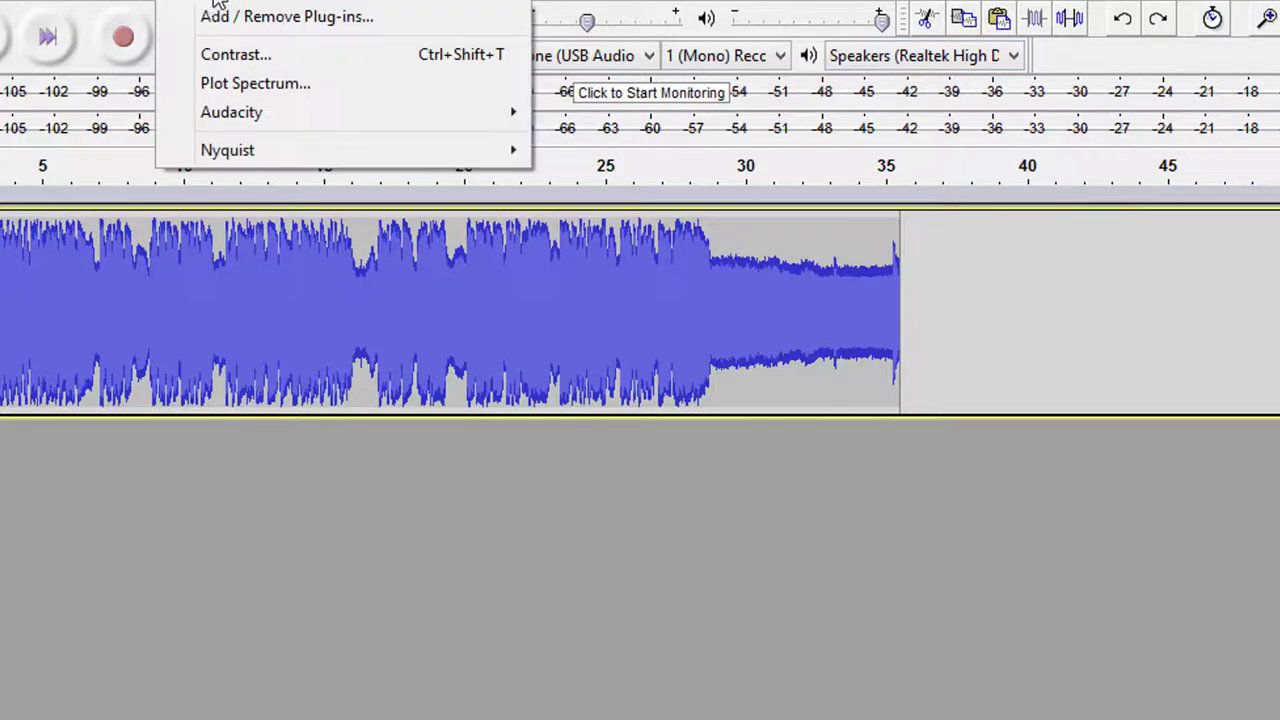
Step: Run Nyquist ReplayGain in Analyze mode on the test track and dismiss the -7.5 dB result
{"action": "mouse_move", "coordinate": [228, 150]}
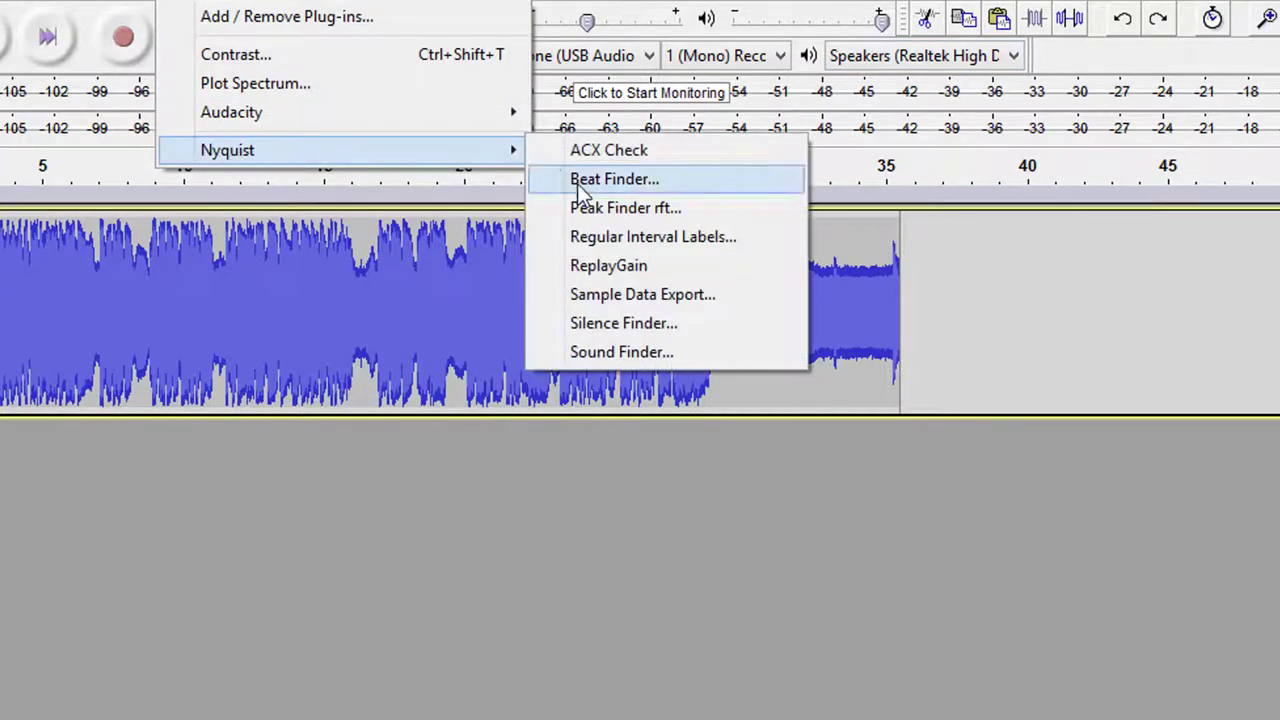
{"action": "left_click", "coordinate": [598, 268]}
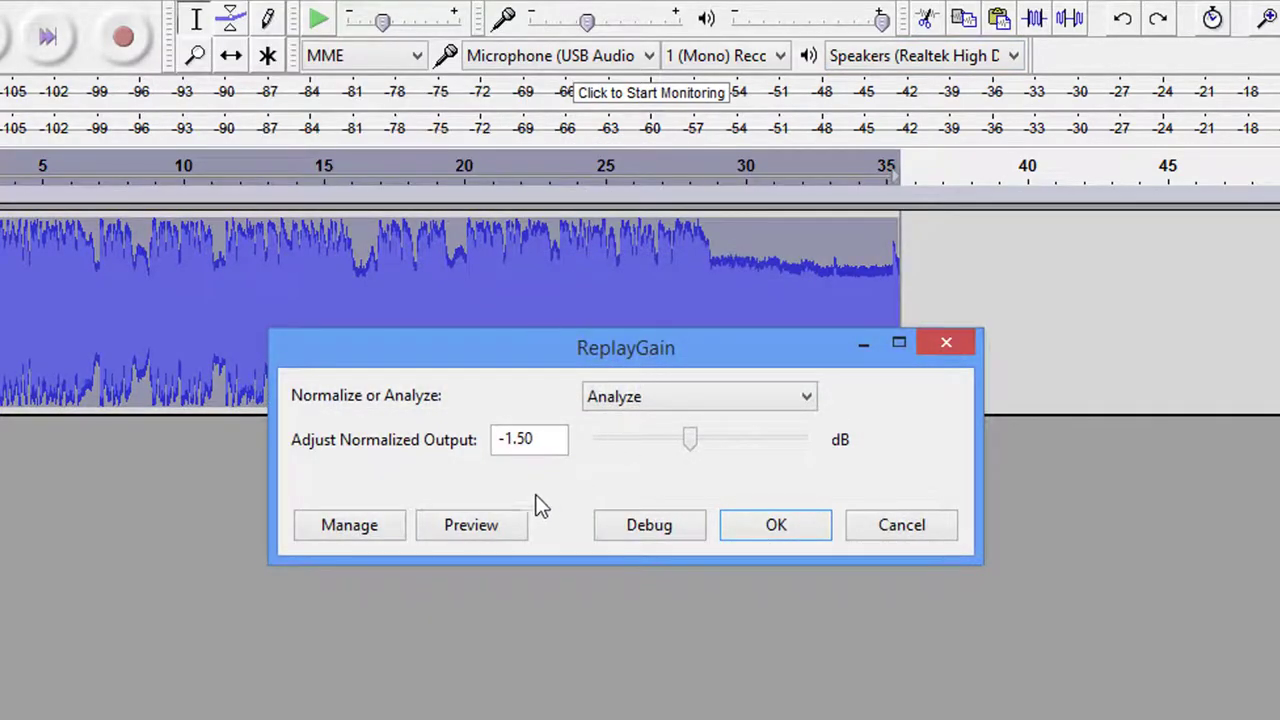
{"action": "left_click", "coordinate": [770, 530]}
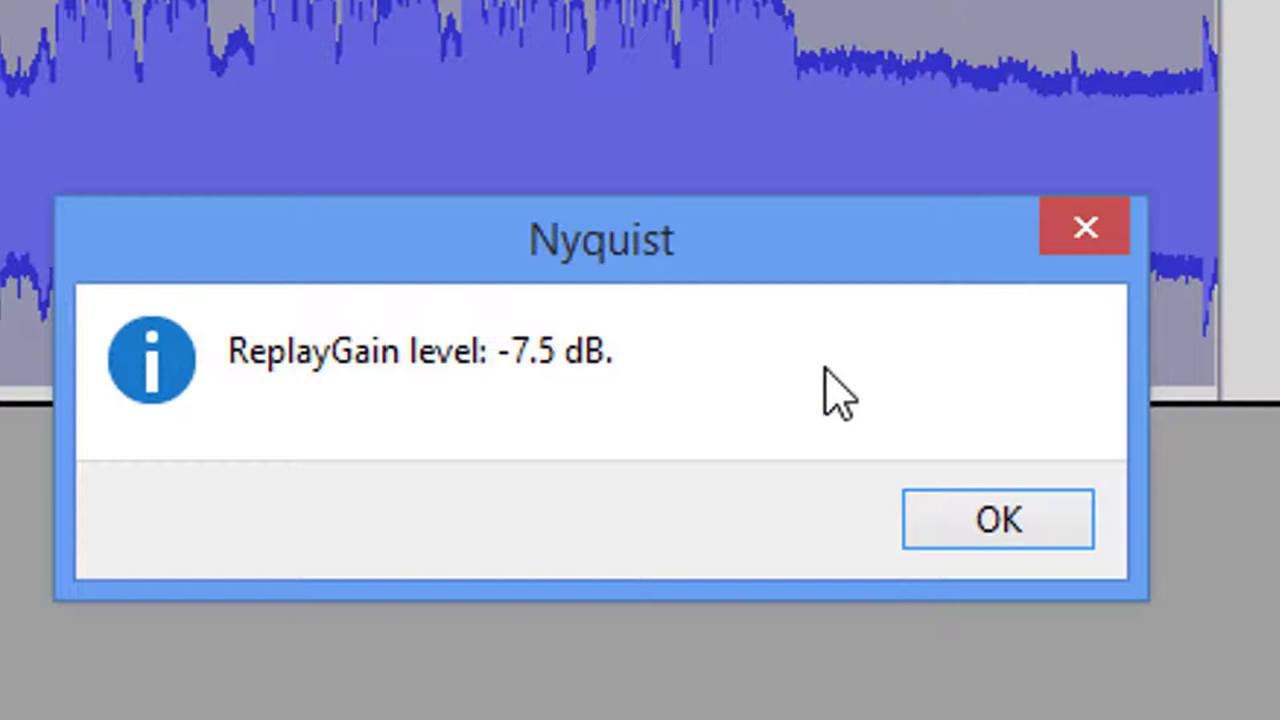
{"action": "left_click", "coordinate": [948, 528]}
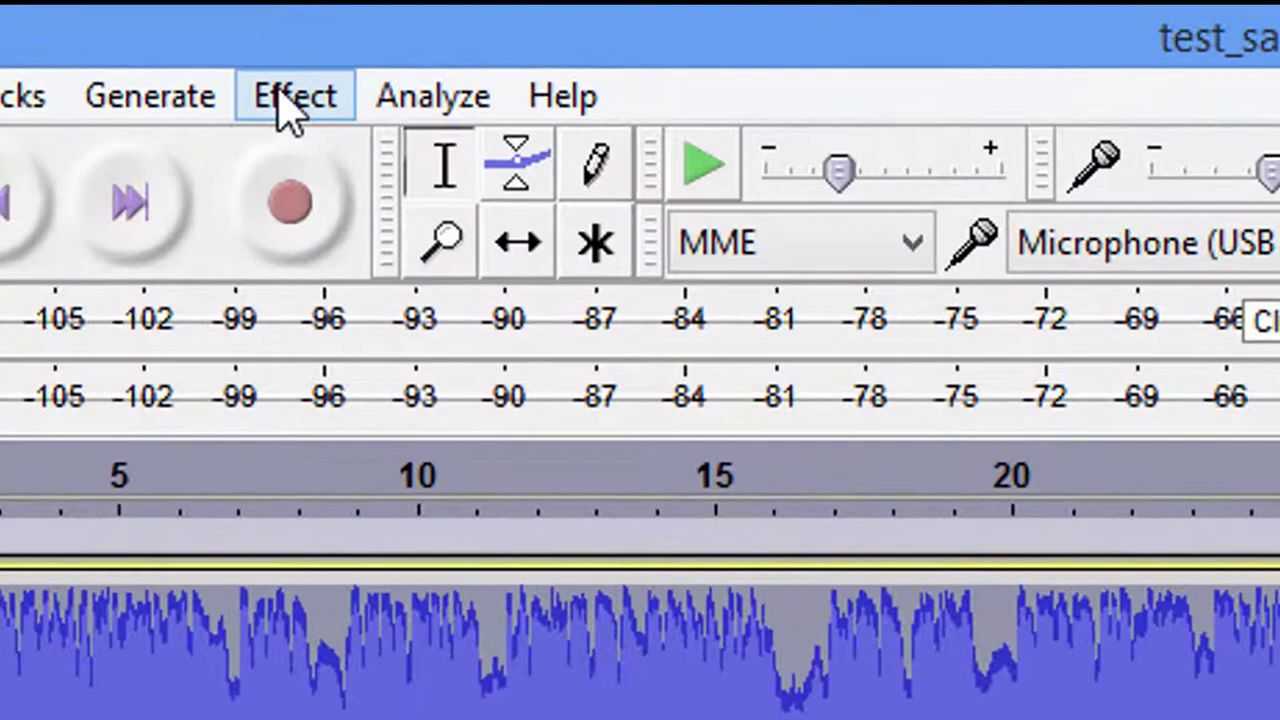
{"action": "left_click", "coordinate": [284, 72]}
Step: Apply the Amplify effect to the test track with -7.5 dB amplification
{"action": "mouse_move", "coordinate": [343, 229]}
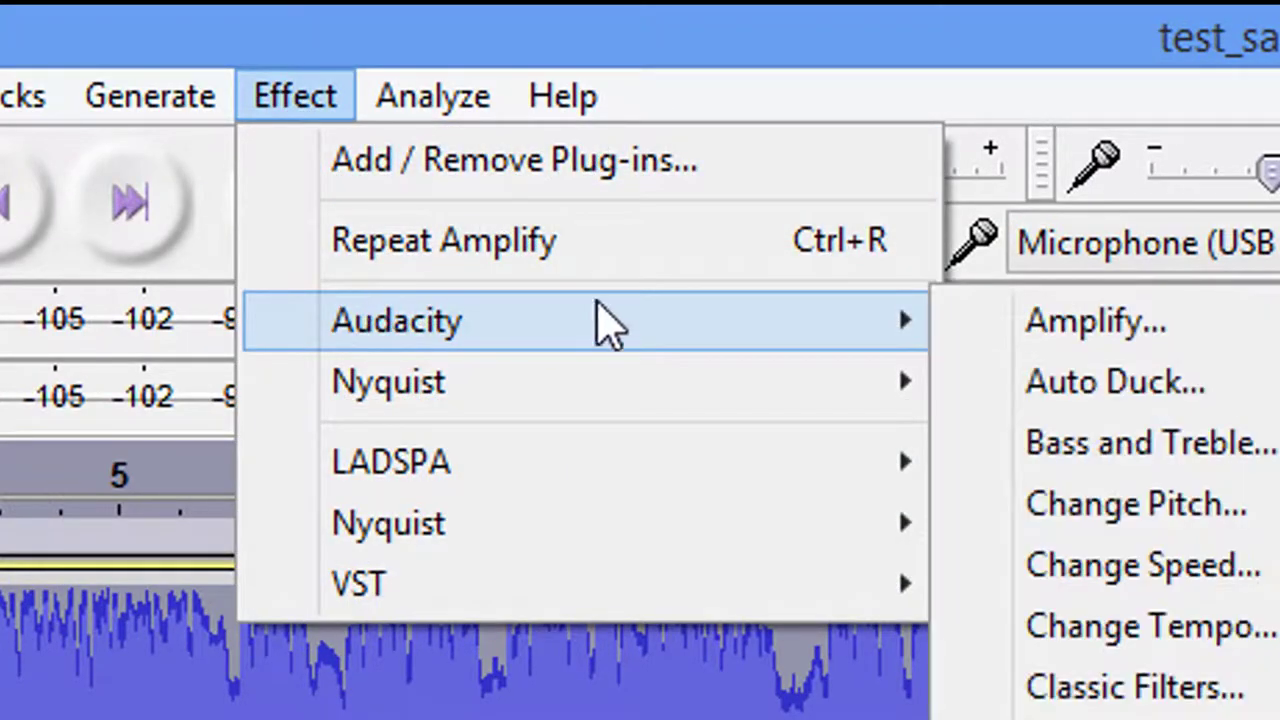
{"action": "left_click", "coordinate": [1046, 343]}
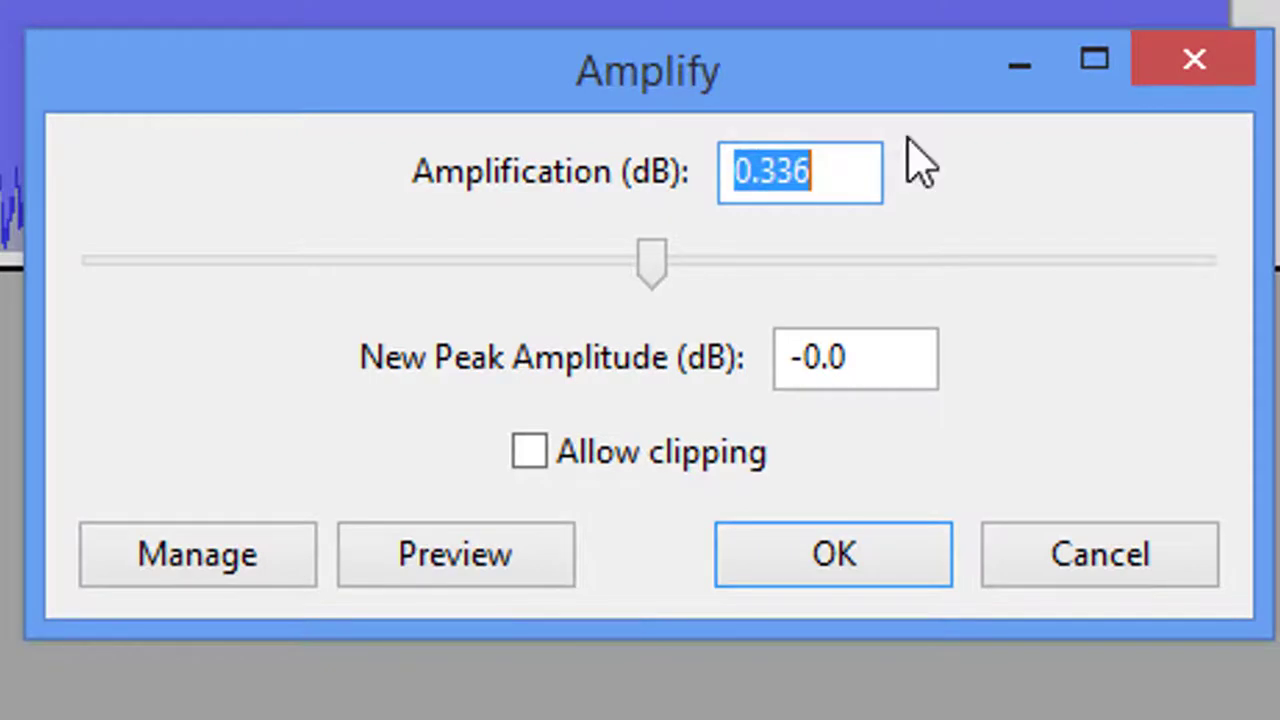
{"action": "type", "text": "-7"}
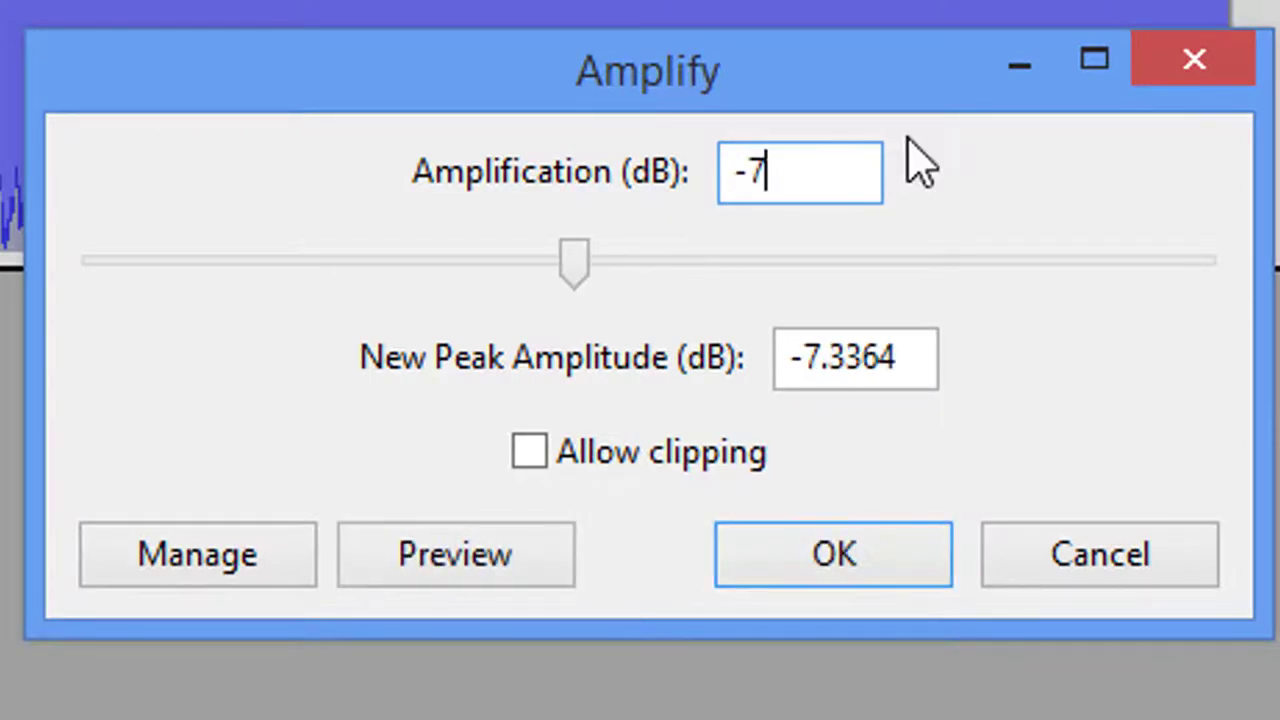
{"action": "type", "text": ".5"}
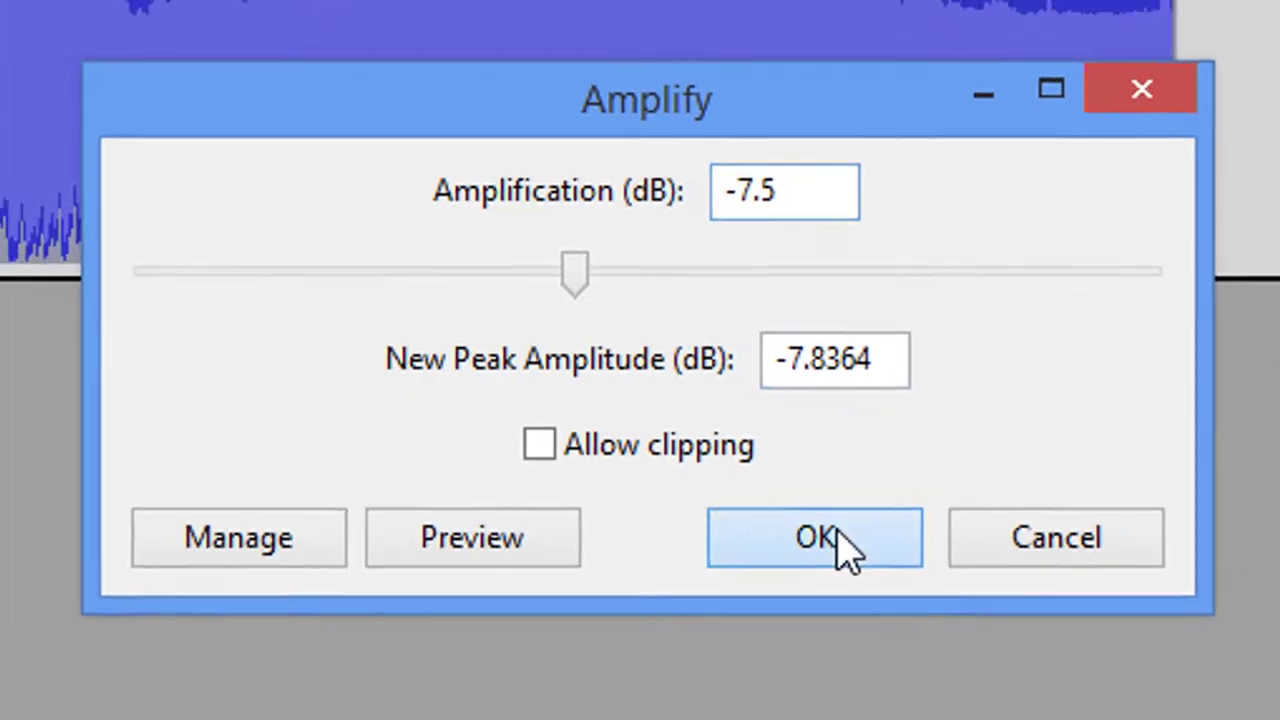
{"action": "left_click", "coordinate": [852, 555]}
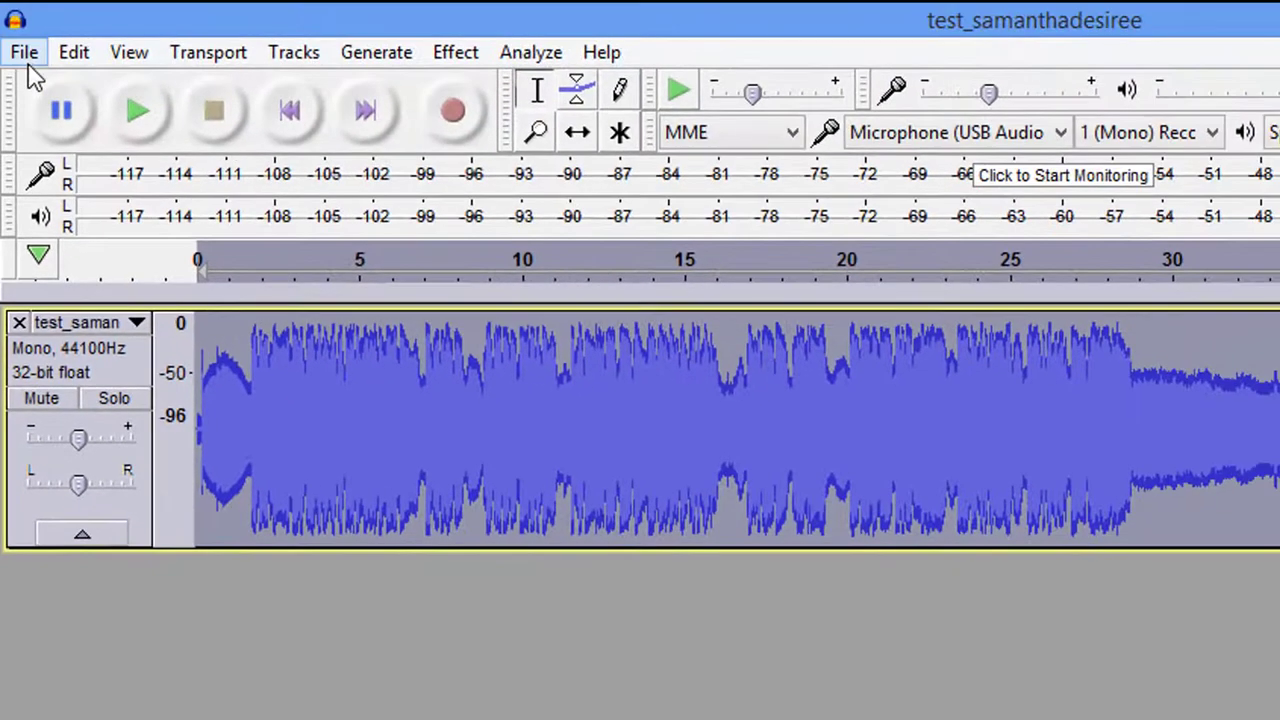
Step: Export the audio with file name sdfg, keeping MP3 Files format at constant 128 kbps
{"action": "left_click", "coordinate": [27, 55]}
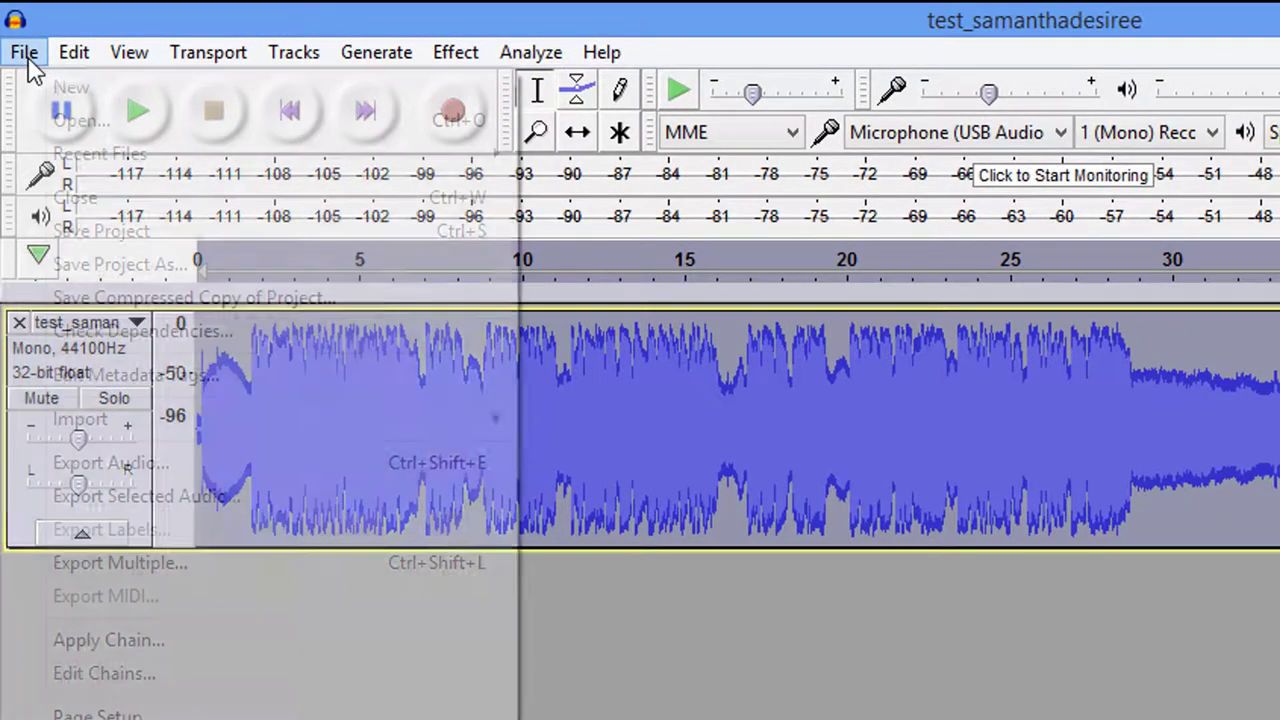
{"action": "left_click", "coordinate": [85, 465]}
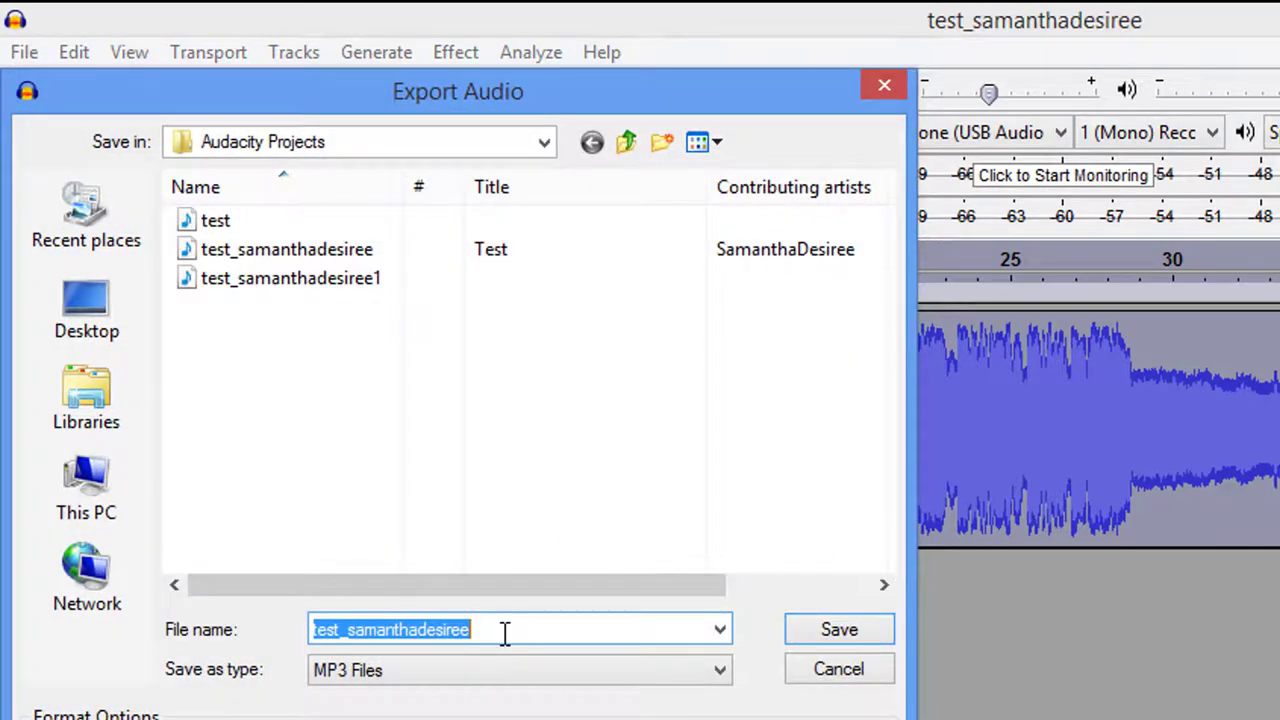
{"action": "left_click", "coordinate": [505, 633]}
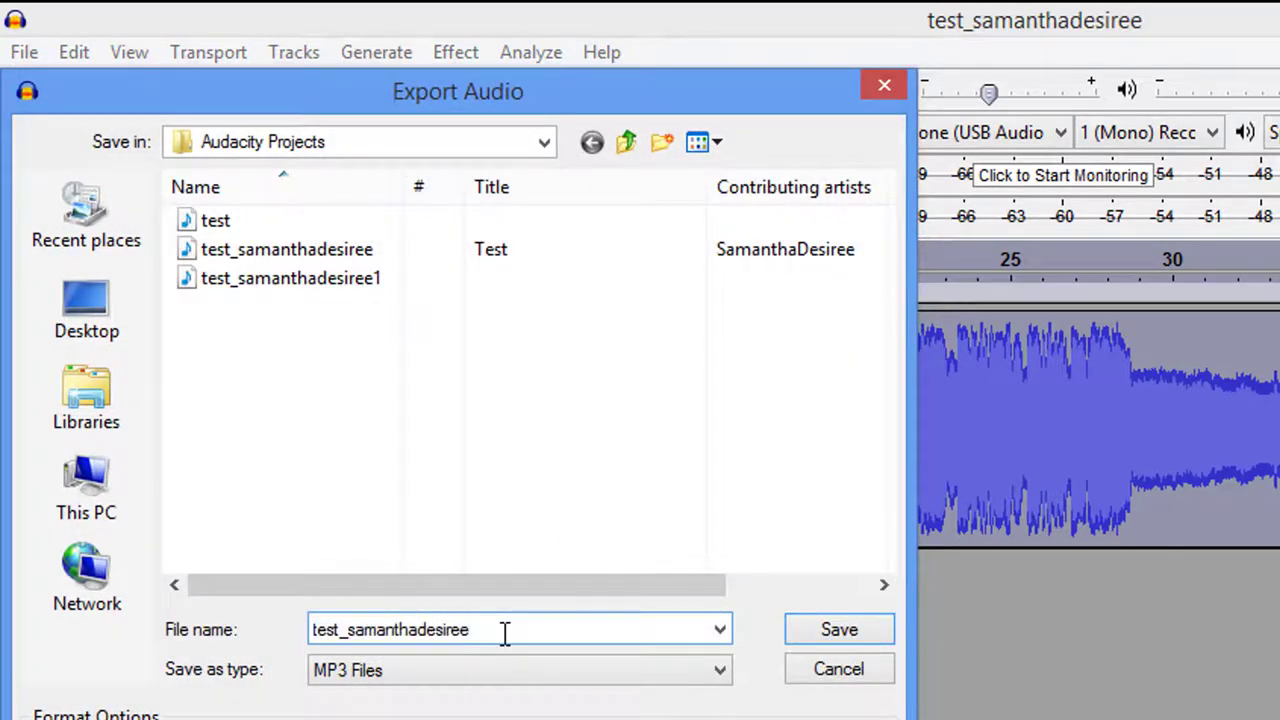
{"action": "left_click_drag", "start_coordinate": [505, 633], "coordinate": [250, 630]}
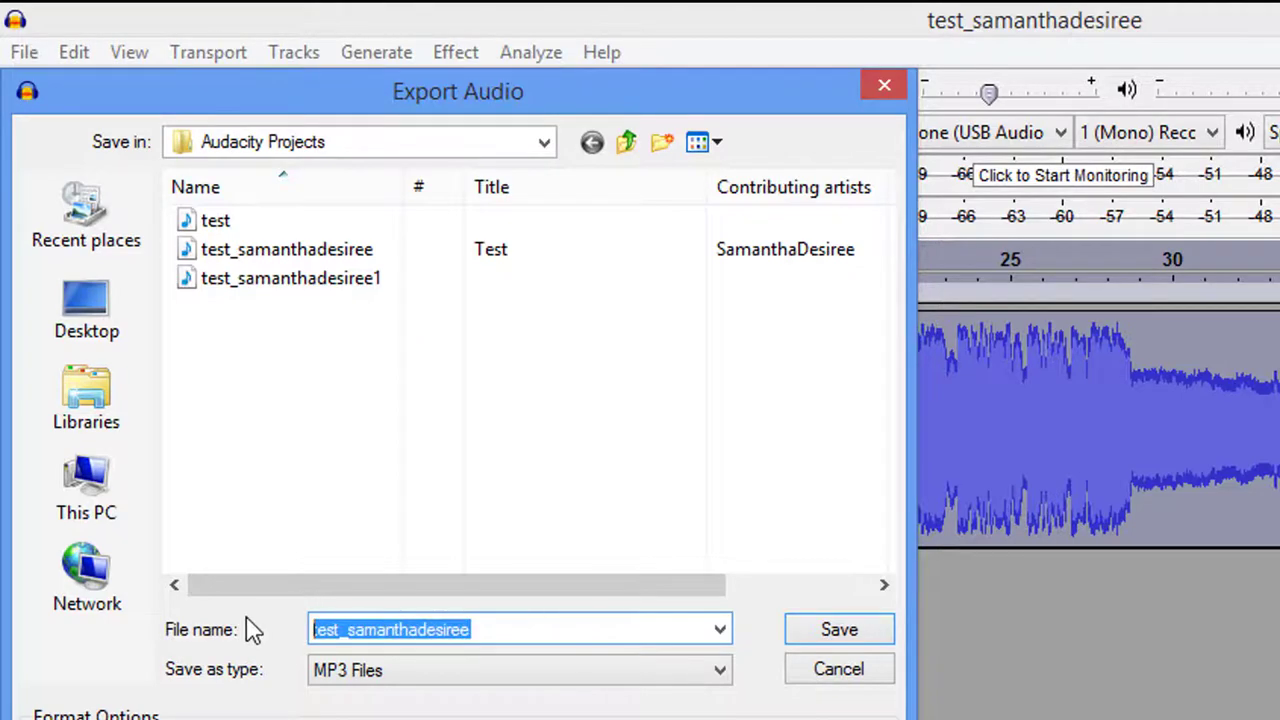
{"action": "type", "text": "sdfg"}
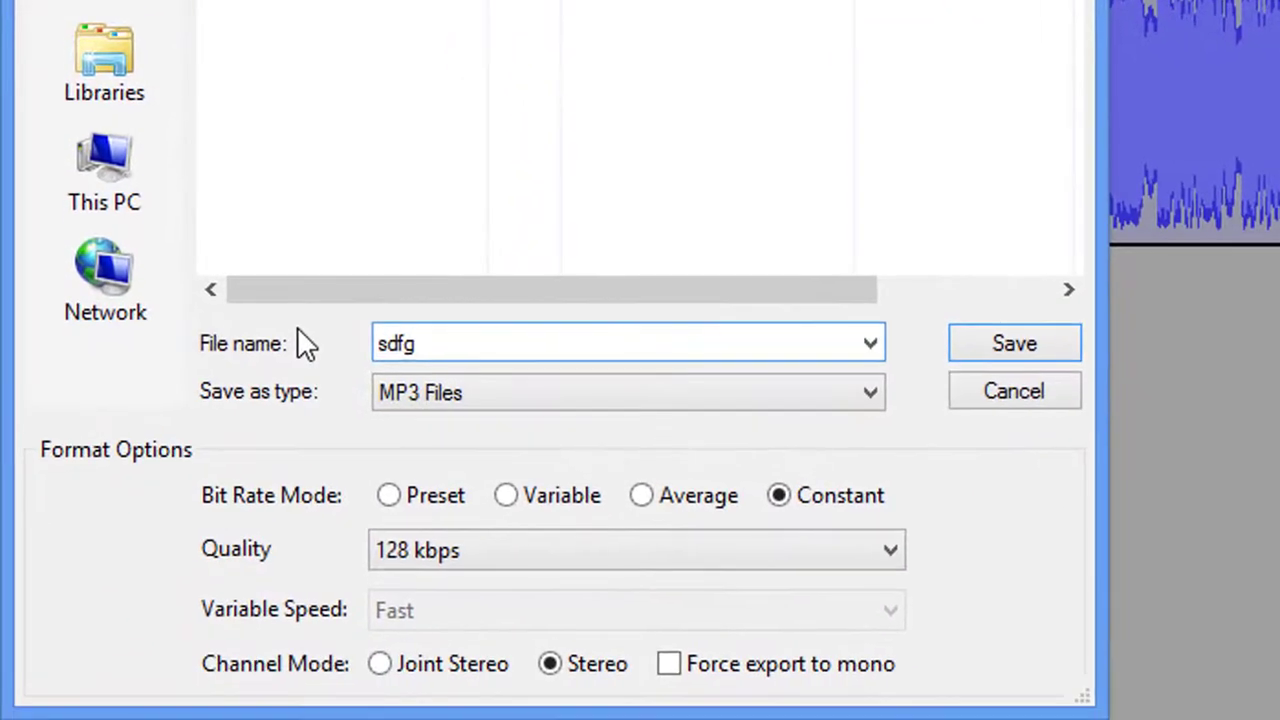
{"action": "left_click", "coordinate": [487, 390]}
{"action": "left_click", "coordinate": [478, 520]}
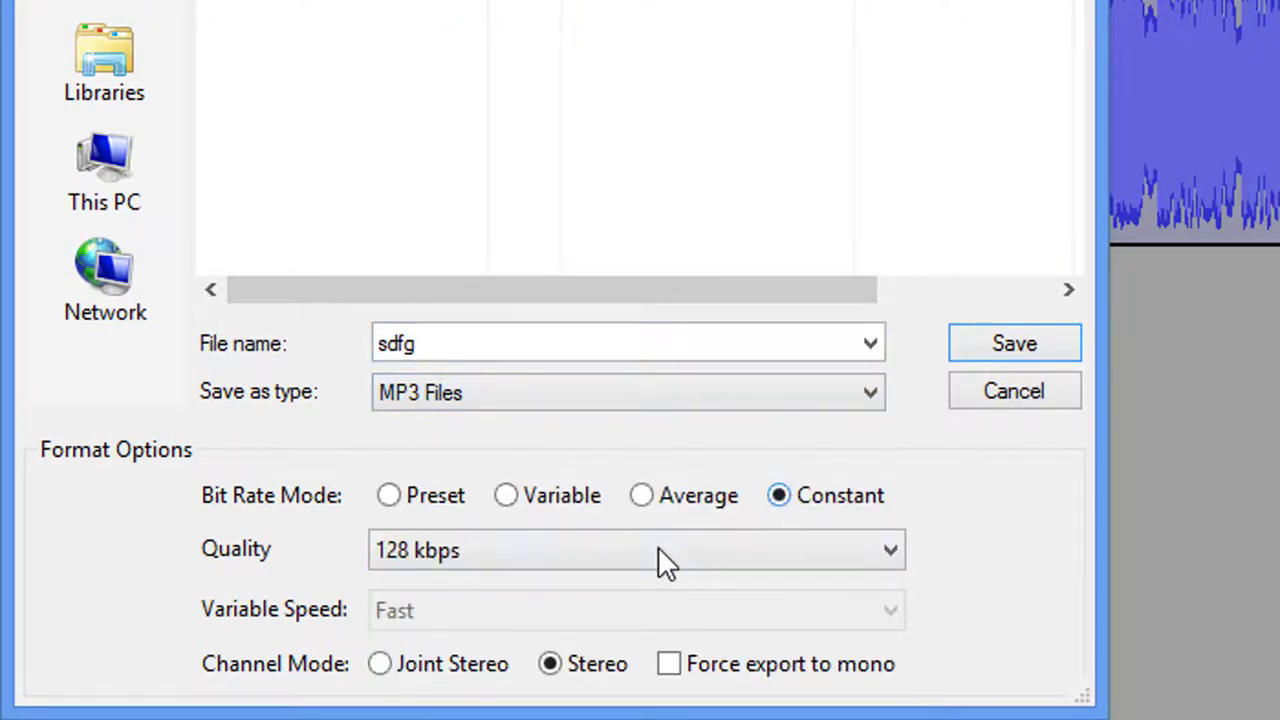
{"action": "left_click", "coordinate": [597, 546]}
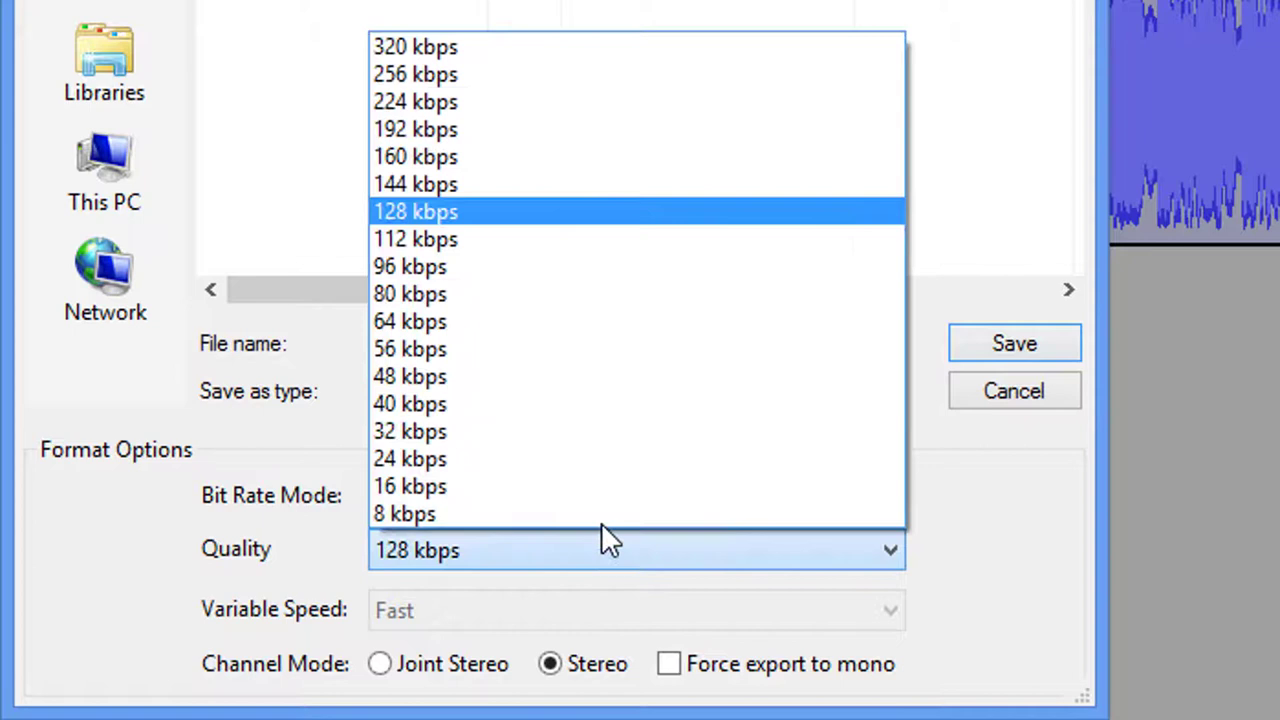
{"action": "left_click", "coordinate": [551, 226]}
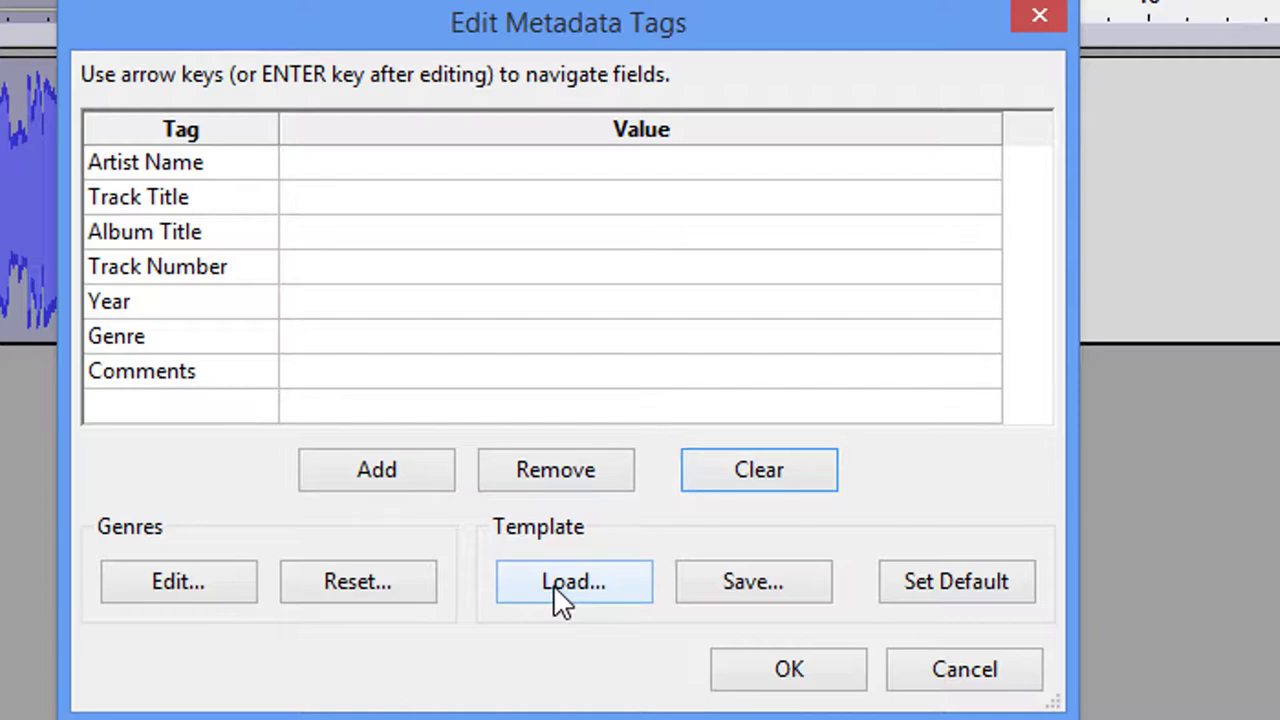
Step: Load the LibriVox metadata template, clear all tag values, and confirm to finish the MP3 export
{"action": "left_click", "coordinate": [555, 588]}
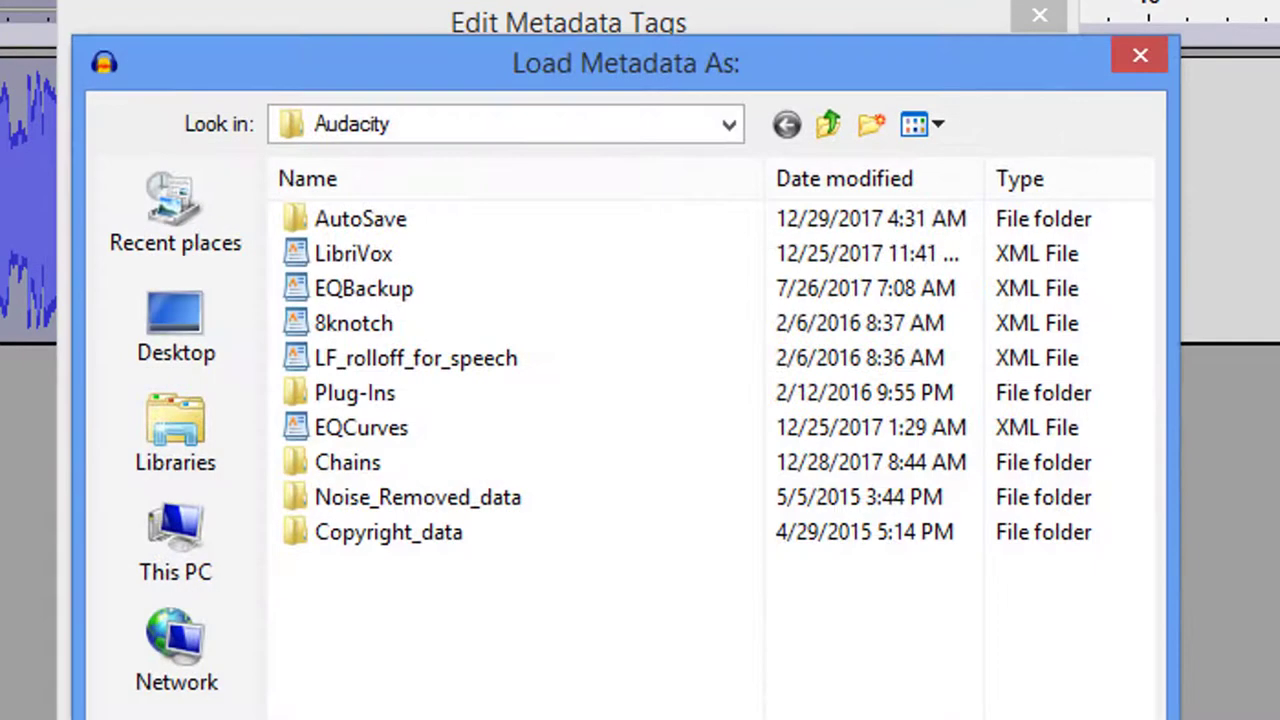
{"action": "left_click", "coordinate": [381, 256]}
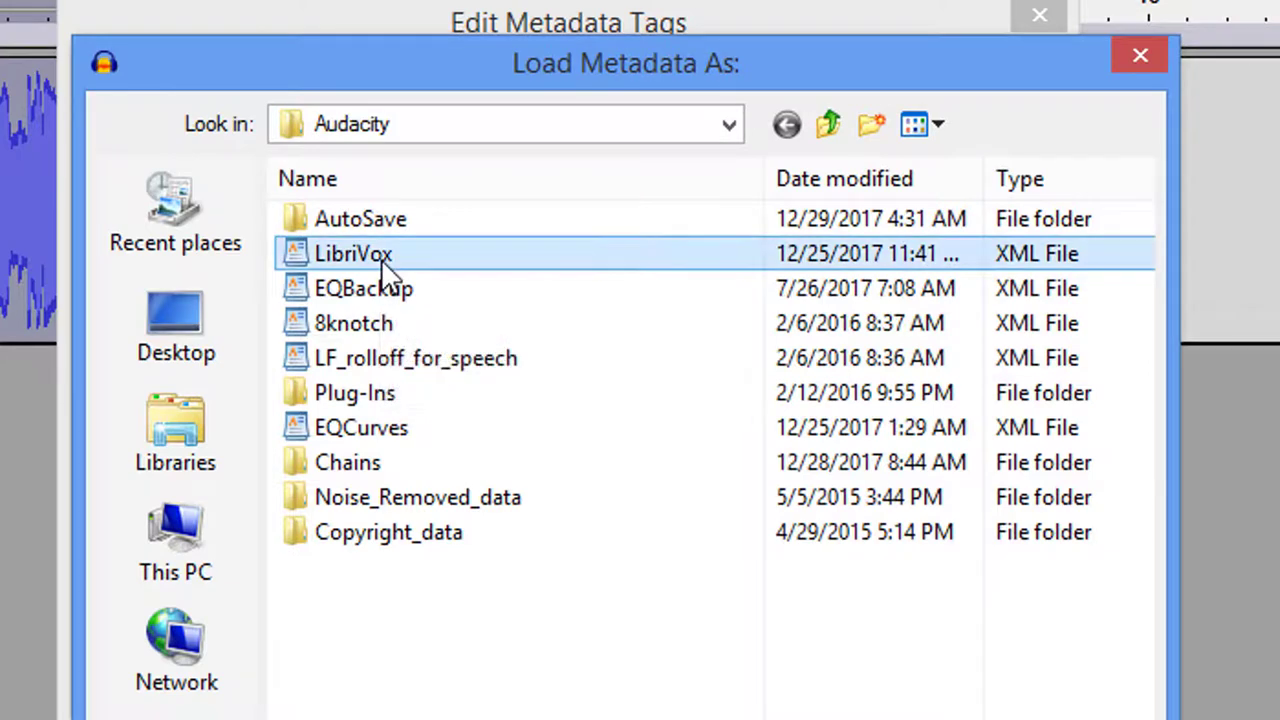
{"action": "double_click", "coordinate": [414, 260]}
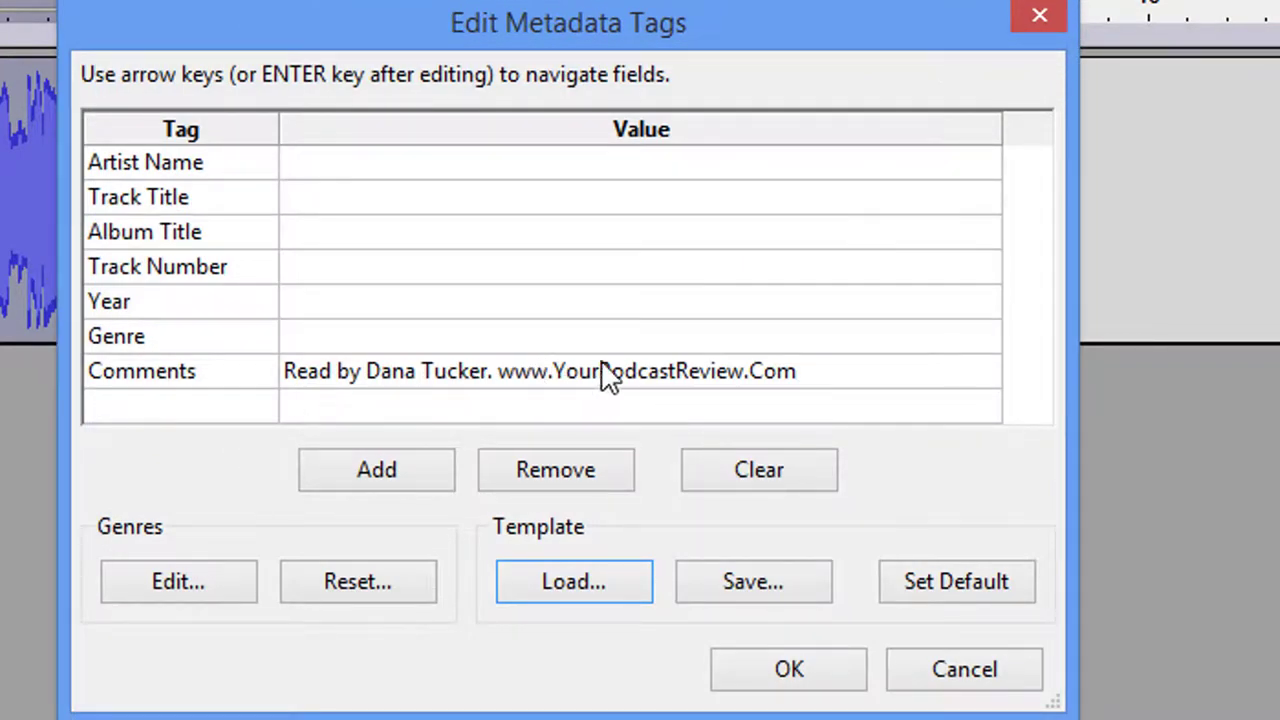
{"action": "left_click", "coordinate": [752, 470]}
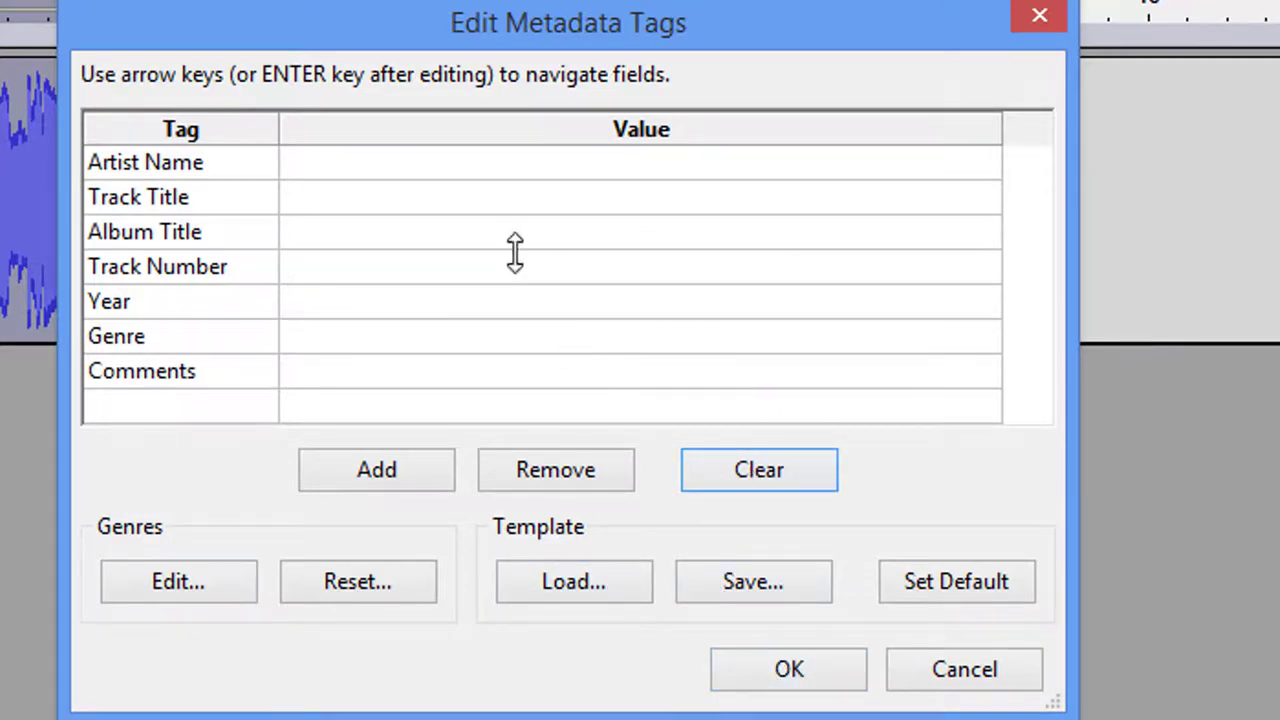
{"action": "left_click", "coordinate": [785, 673]}
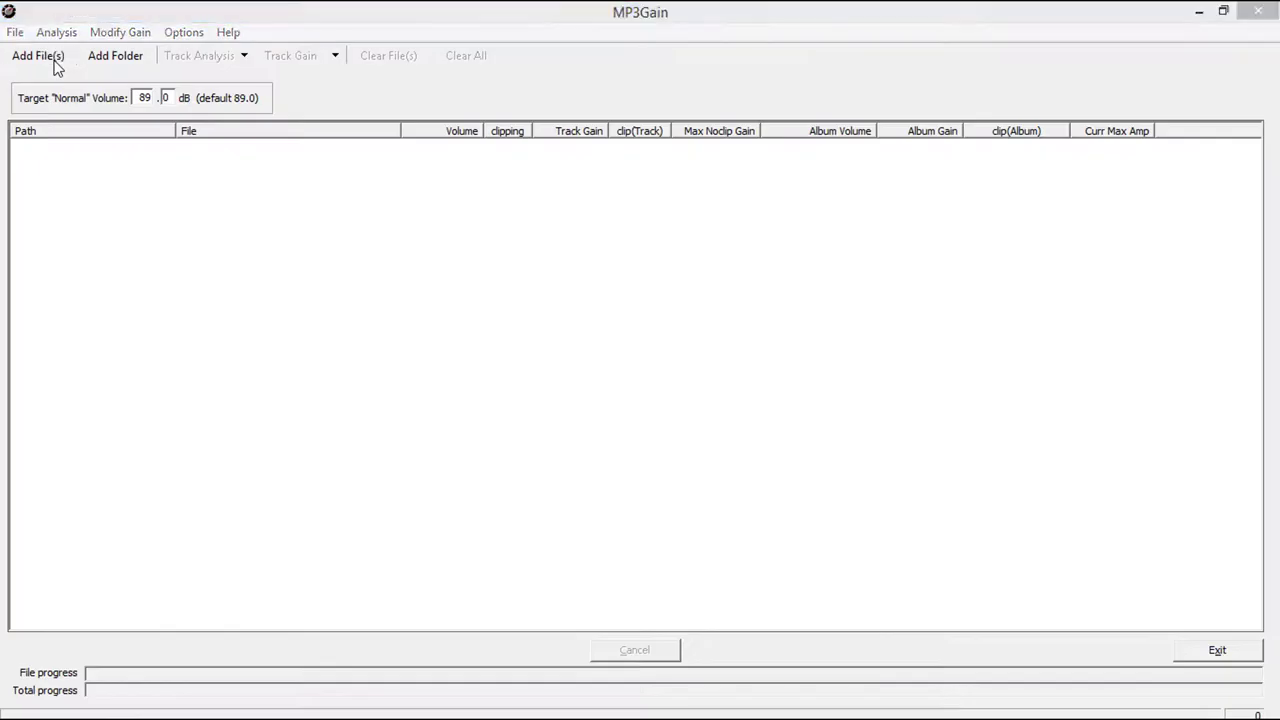
Step: Add sdfg.mp3 to MP3Gain and run Track Analysis, showing volume 88.2 and track gain 1.5
{"action": "left_click", "coordinate": [52, 60]}
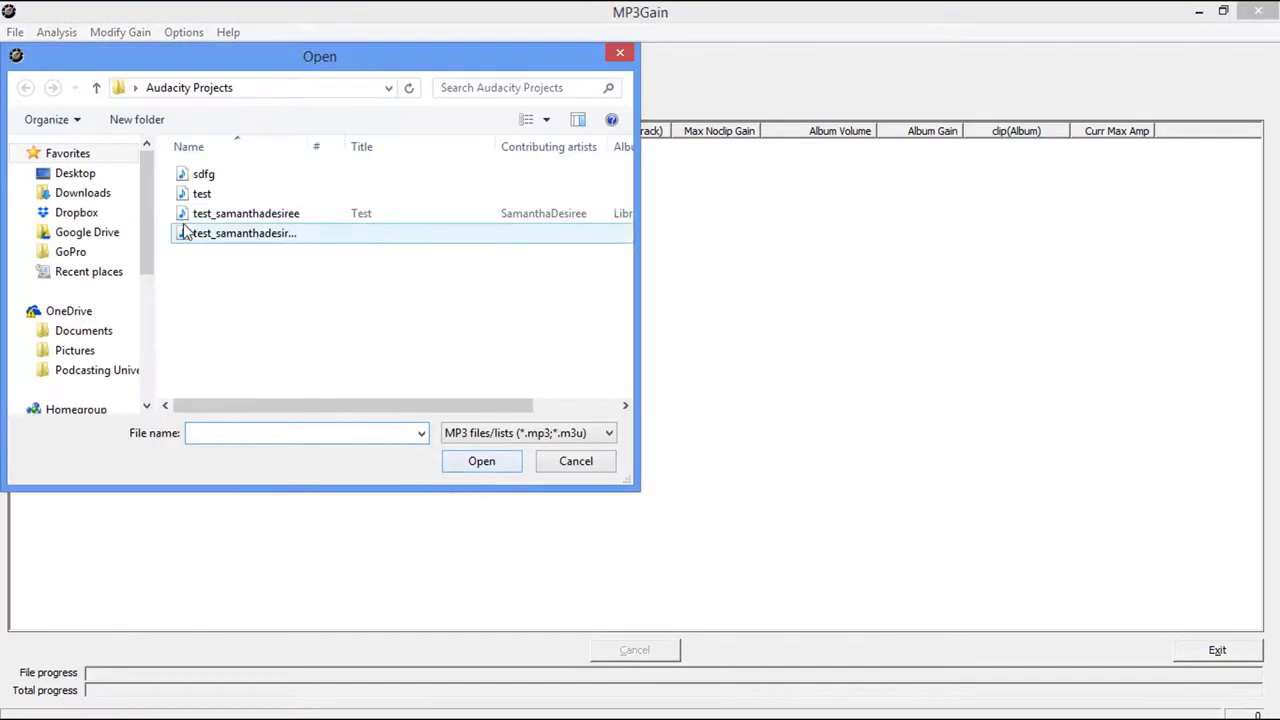
{"action": "double_click", "coordinate": [214, 175]}
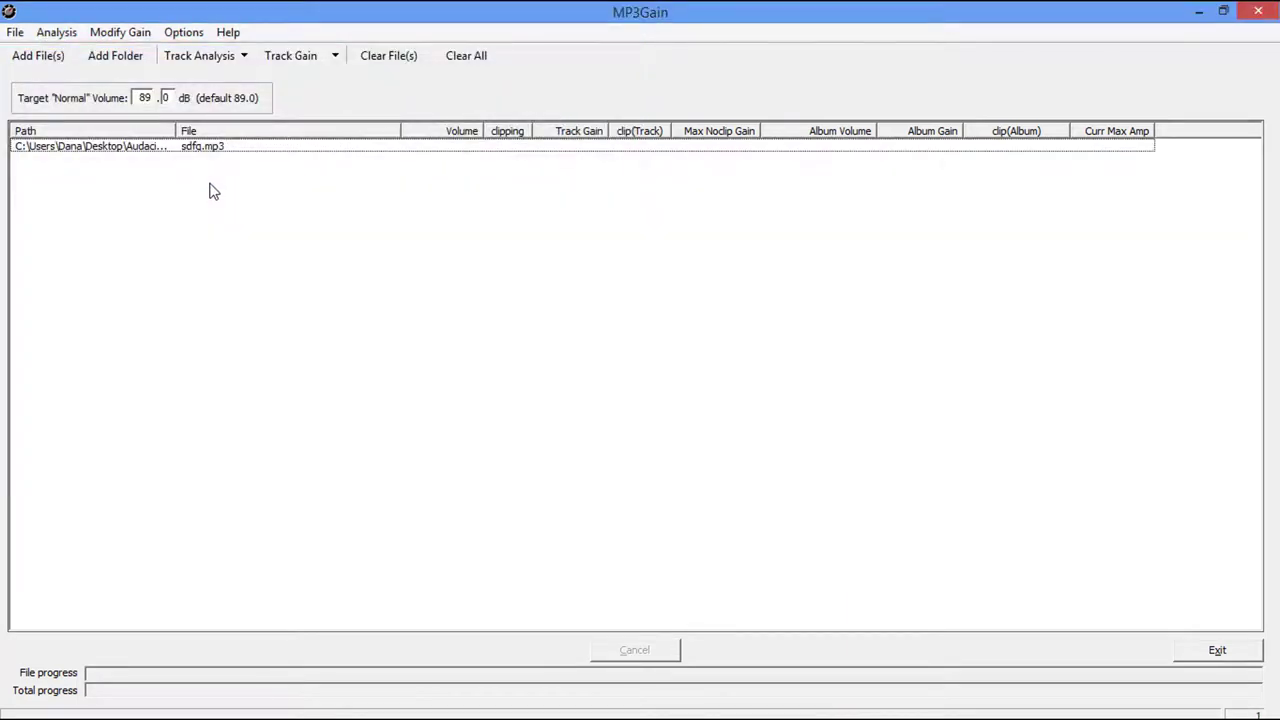
{"action": "left_click", "coordinate": [192, 58]}
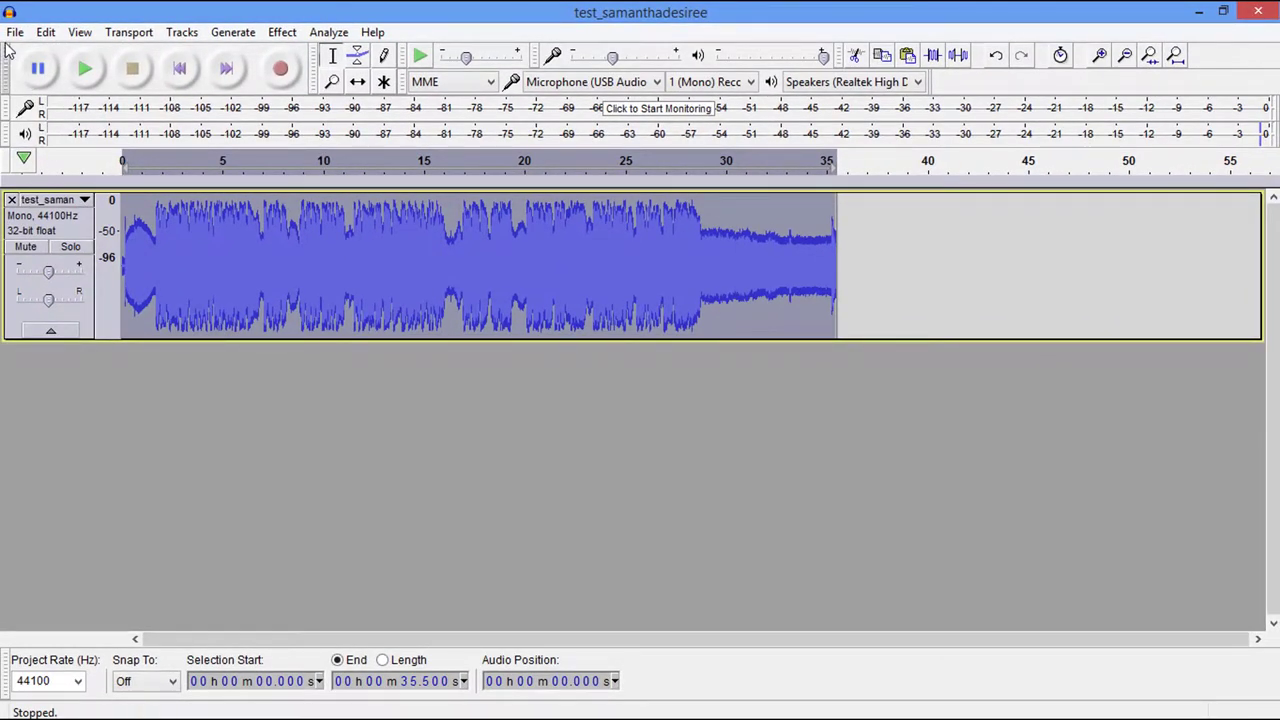
Step: Import sdfg from the Audacity Projects folder as a second, 16-bit PCM mono track
{"action": "left_click", "coordinate": [15, 32]}
{"action": "mouse_move", "coordinate": [60, 259]}
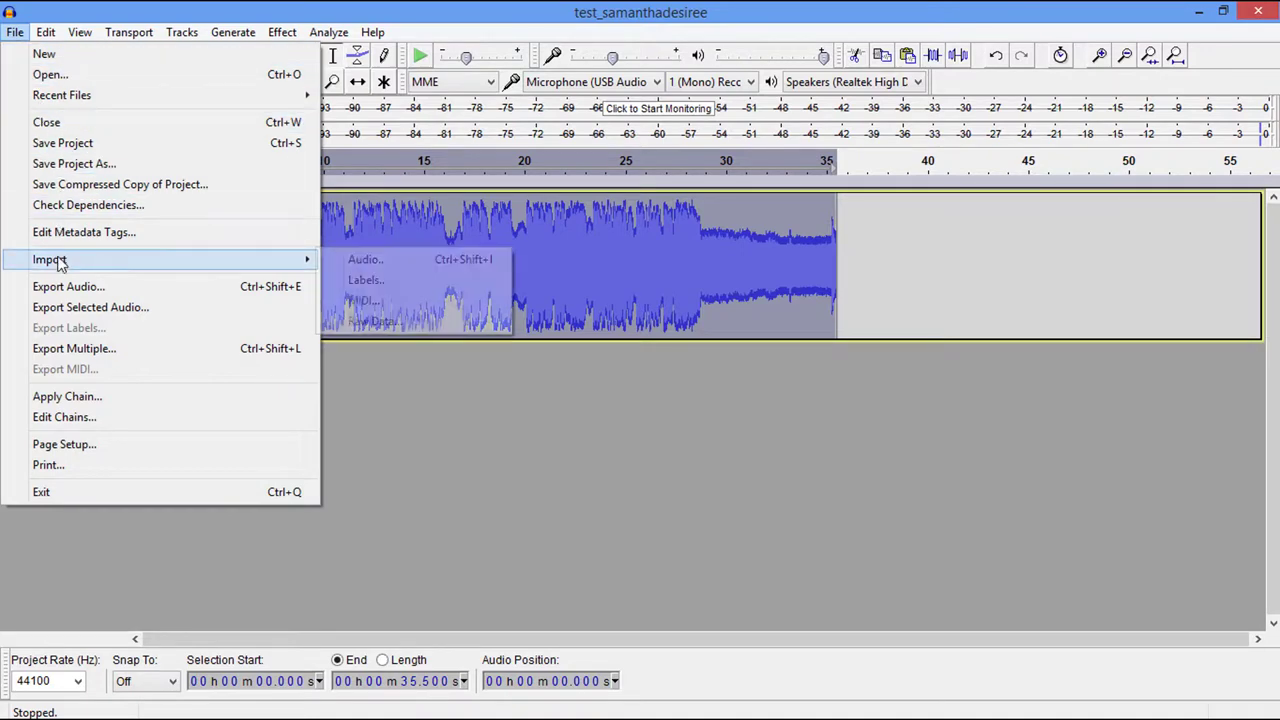
{"action": "left_click", "coordinate": [390, 266]}
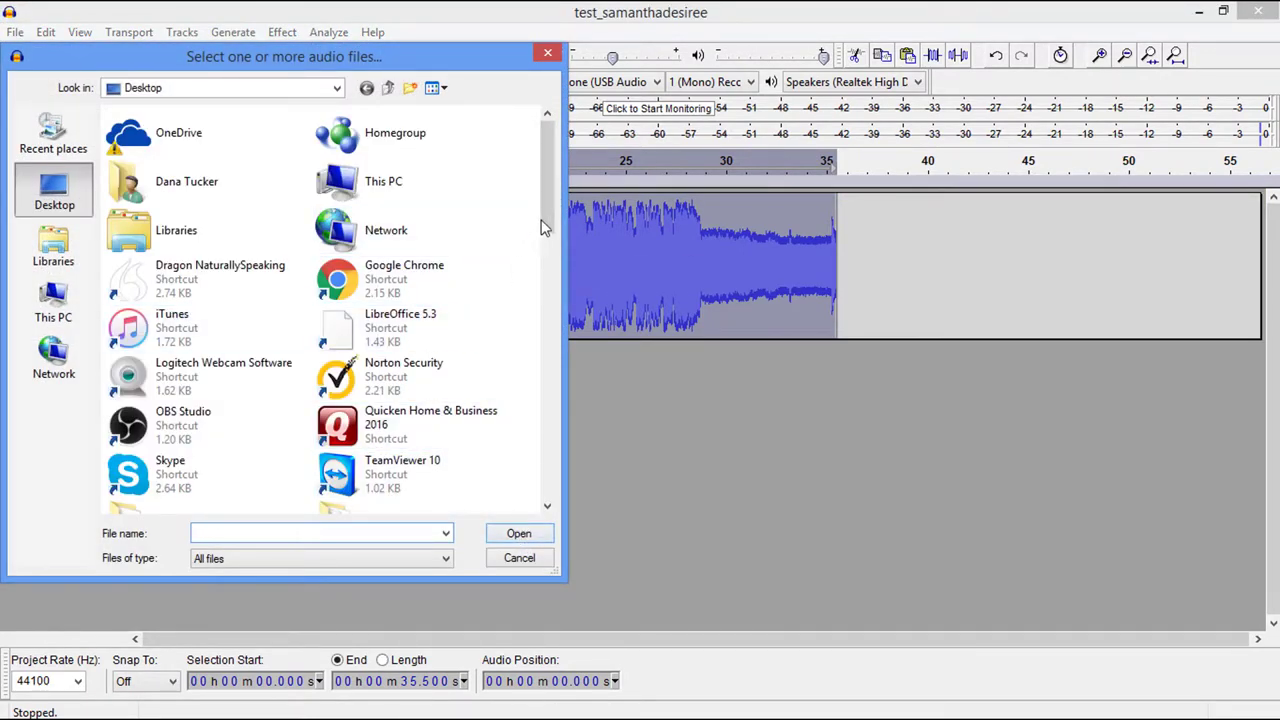
{"action": "left_click_drag", "start_coordinate": [548, 228], "coordinate": [548, 280]}
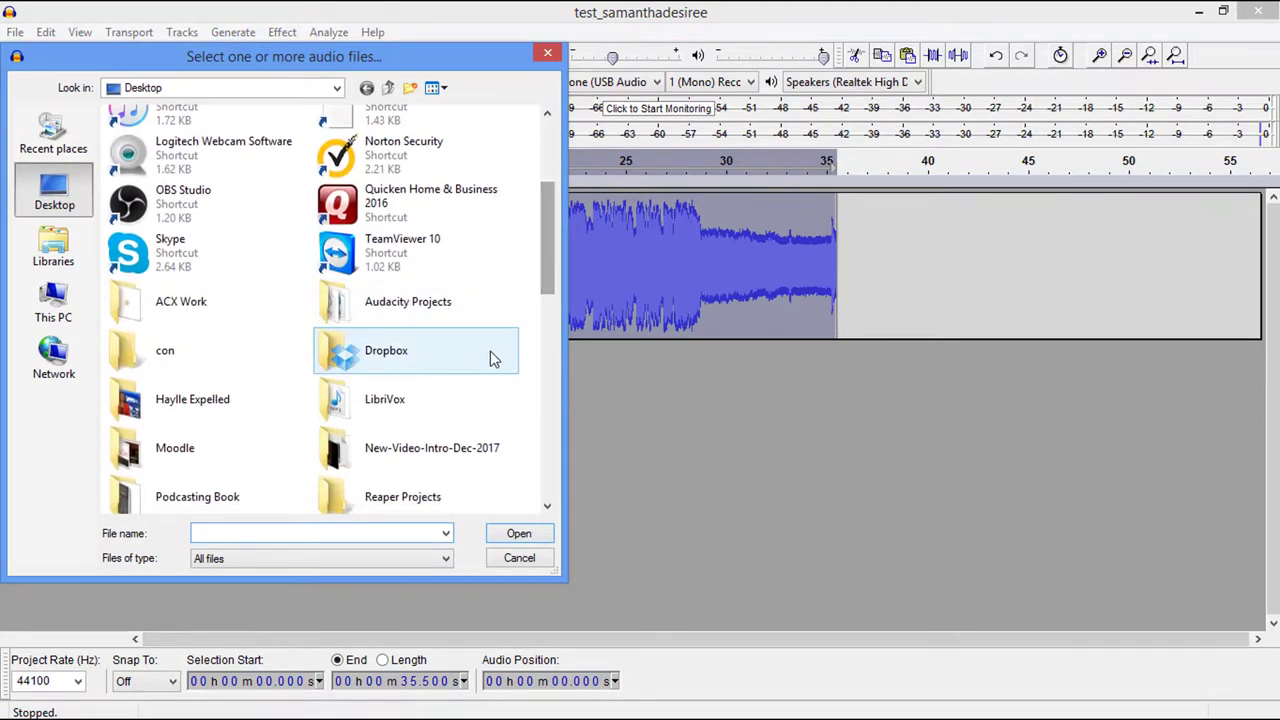
{"action": "double_click", "coordinate": [436, 316]}
{"action": "left_click", "coordinate": [134, 136]}
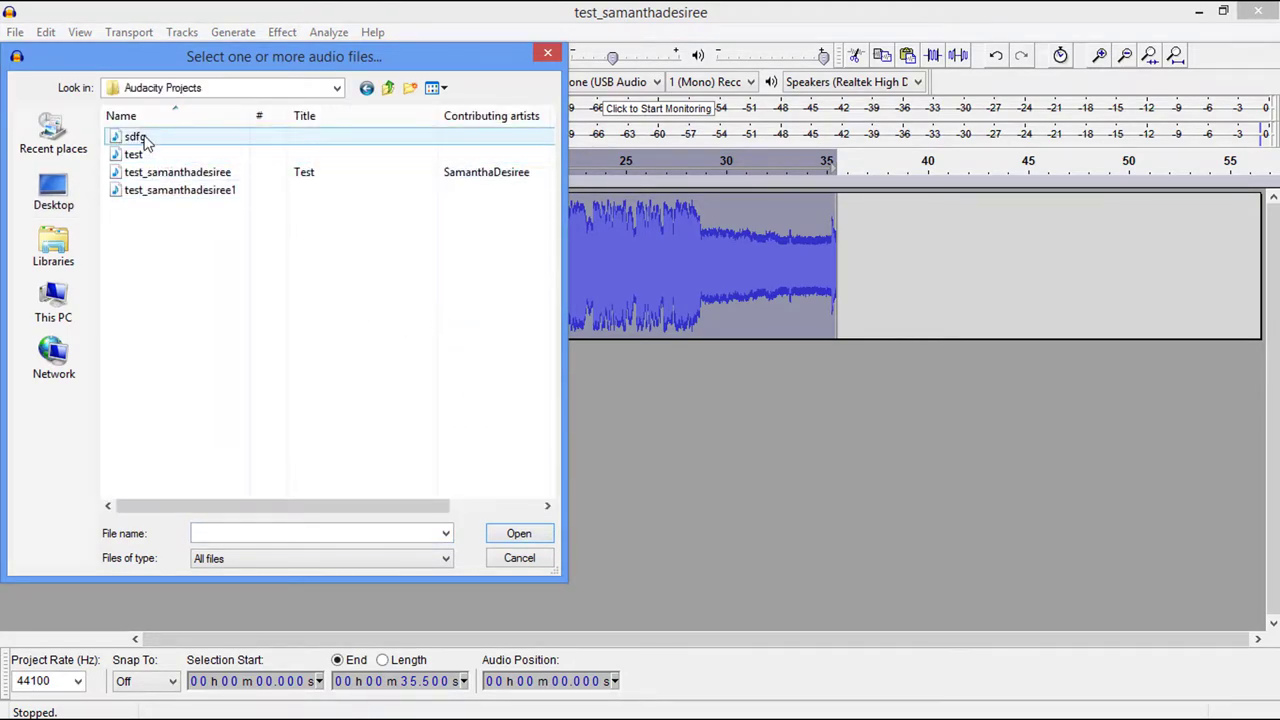
{"action": "double_click", "coordinate": [134, 136]}
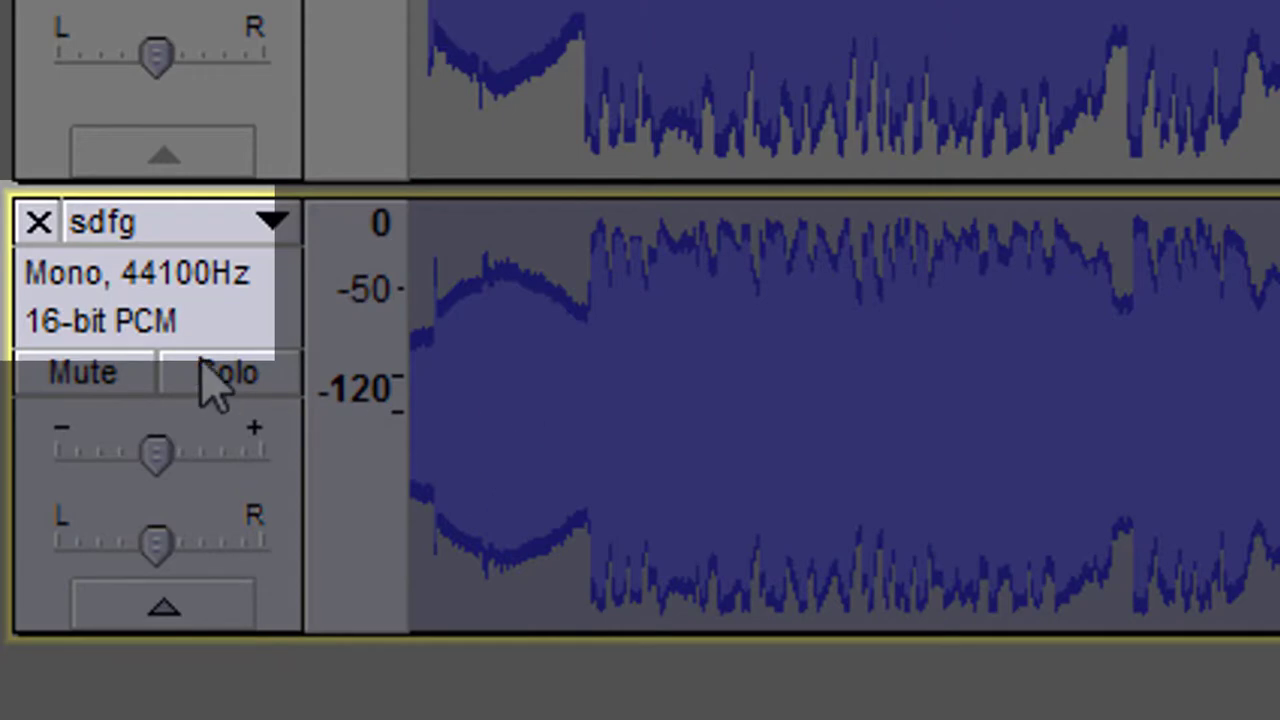